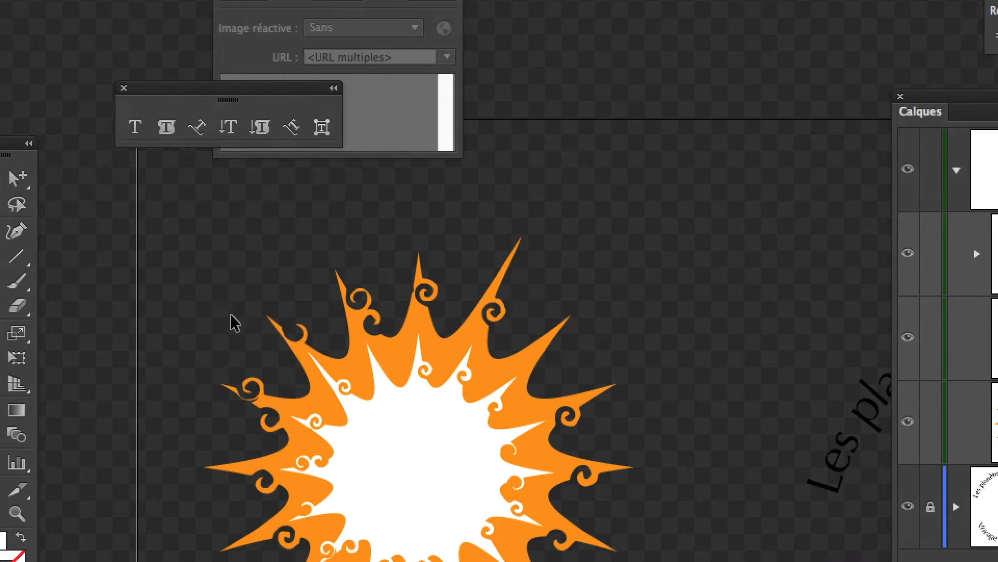
- Select the two sun paths and delete the extra group from layer Calque 2
drag(235, 305, 293, 404)
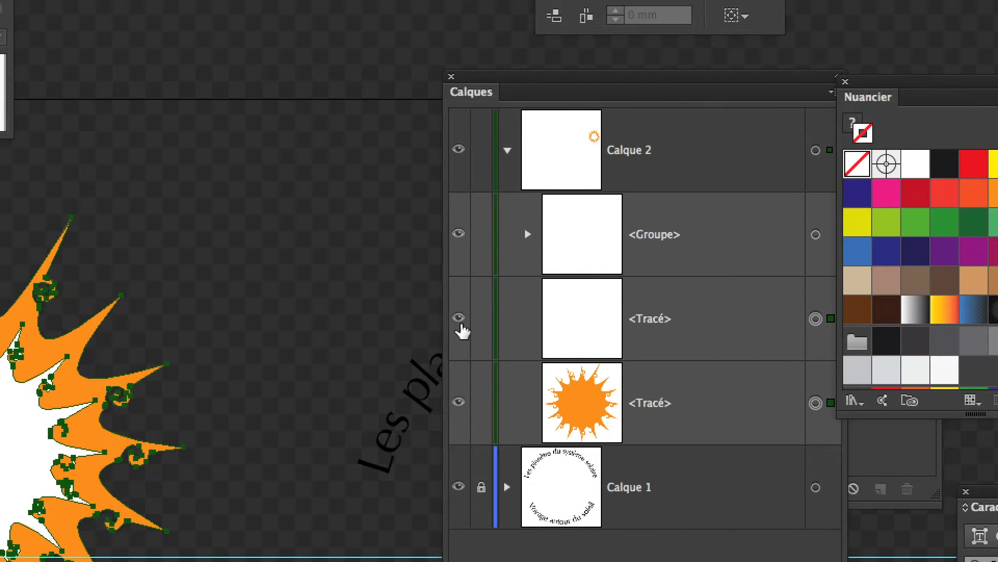
click(494, 289)
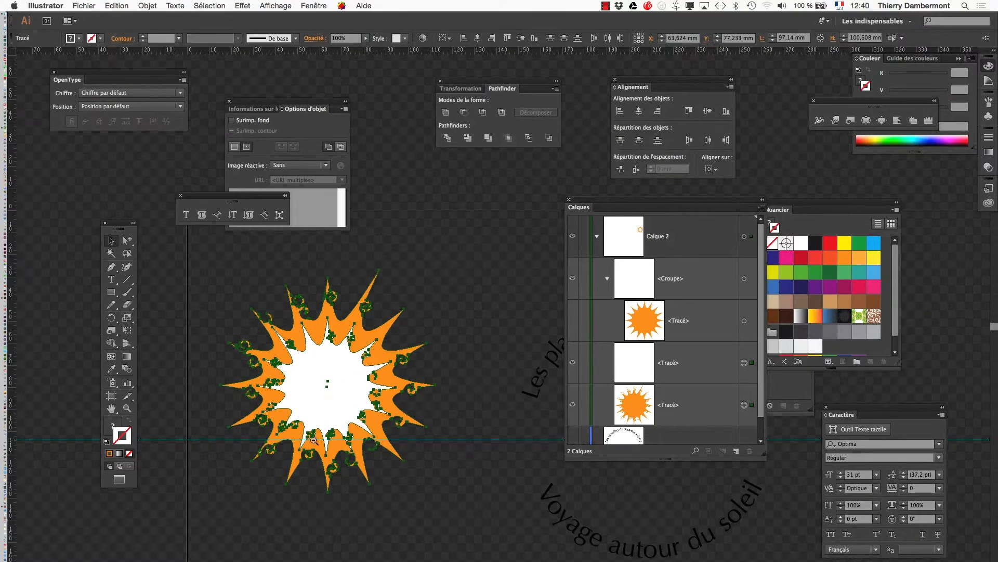
alt+super+click(314, 440)
alt+super+click(314, 440)
drag(466, 474, 239, 561)
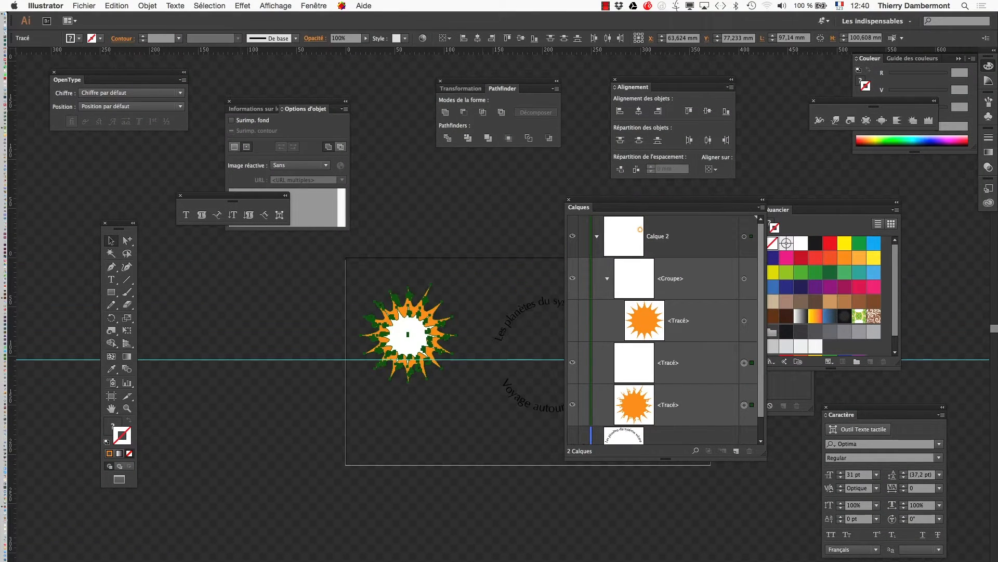
alt+super+click(482, 544)
drag(511, 535, 269, 561)
drag(462, 442, 461, 512)
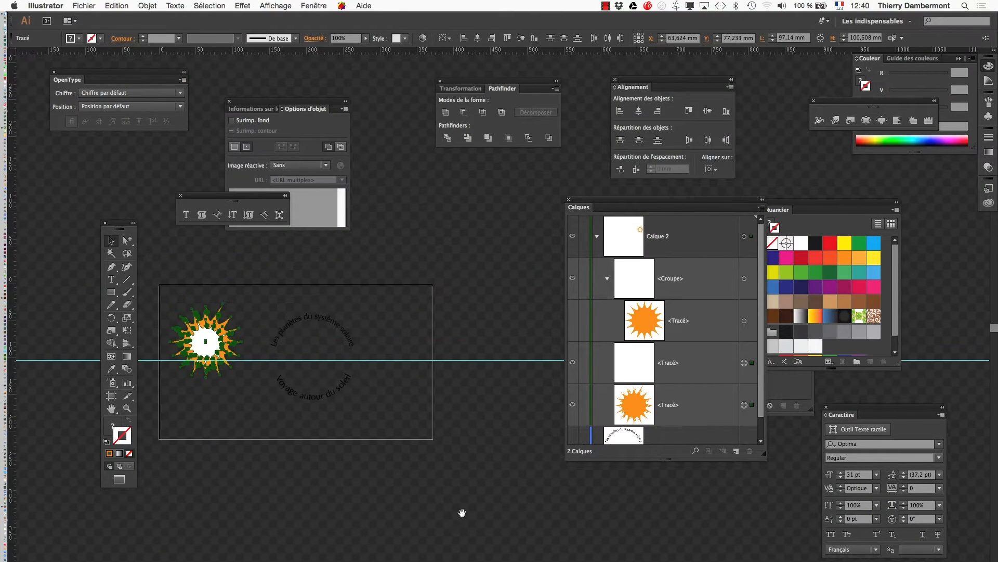
alt+super+click(459, 495)
drag(440, 456, 489, 561)
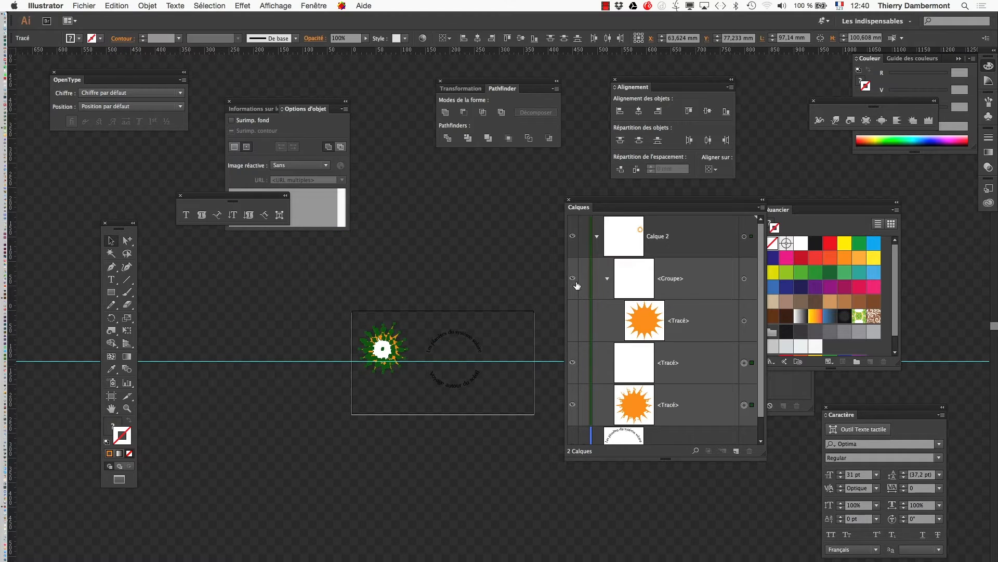
click(608, 280)
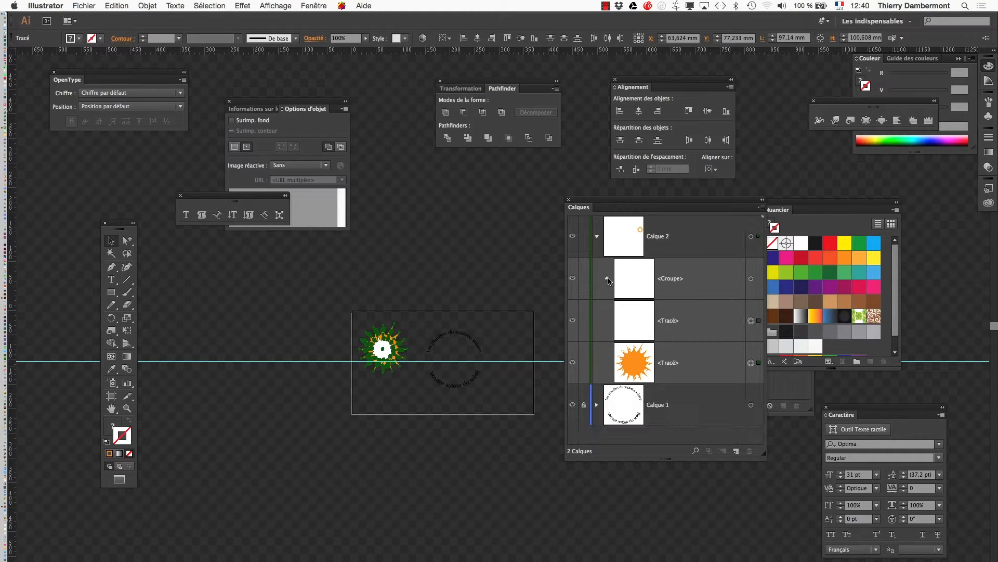
click(608, 280)
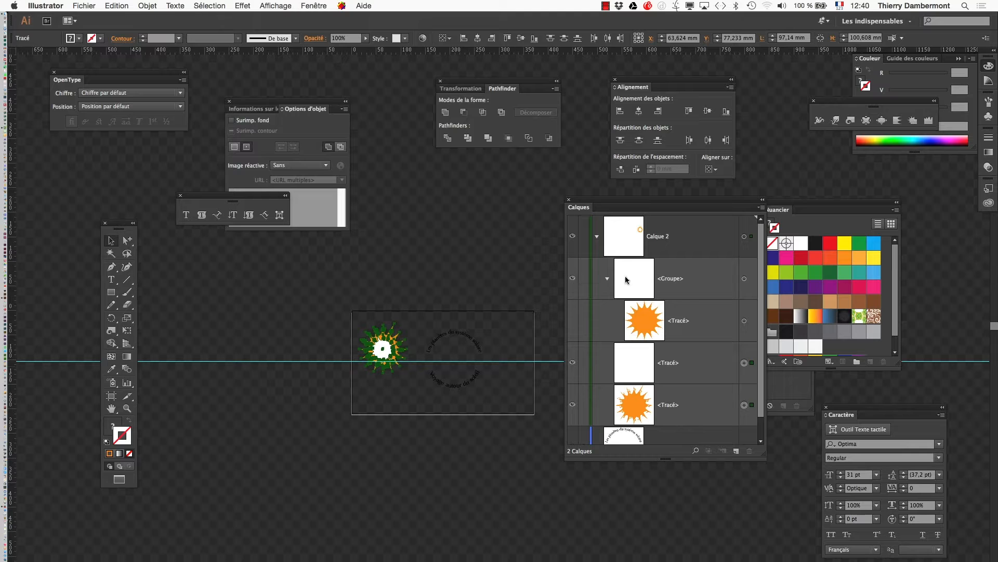
drag(625, 278, 749, 450)
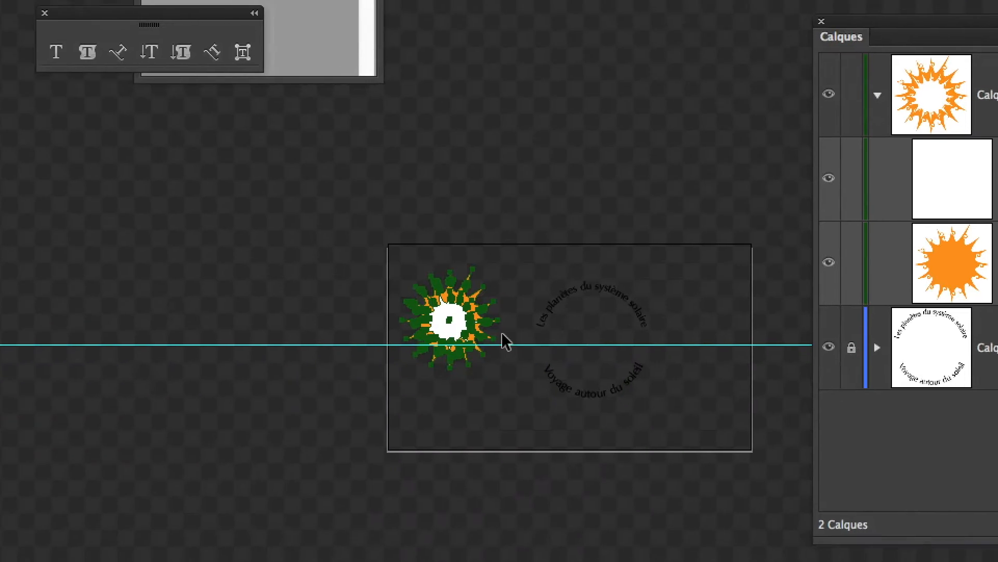
- Combine the selected white and orange sun paths into one compound path and deselect it
scroll(480, 326, up, 3)
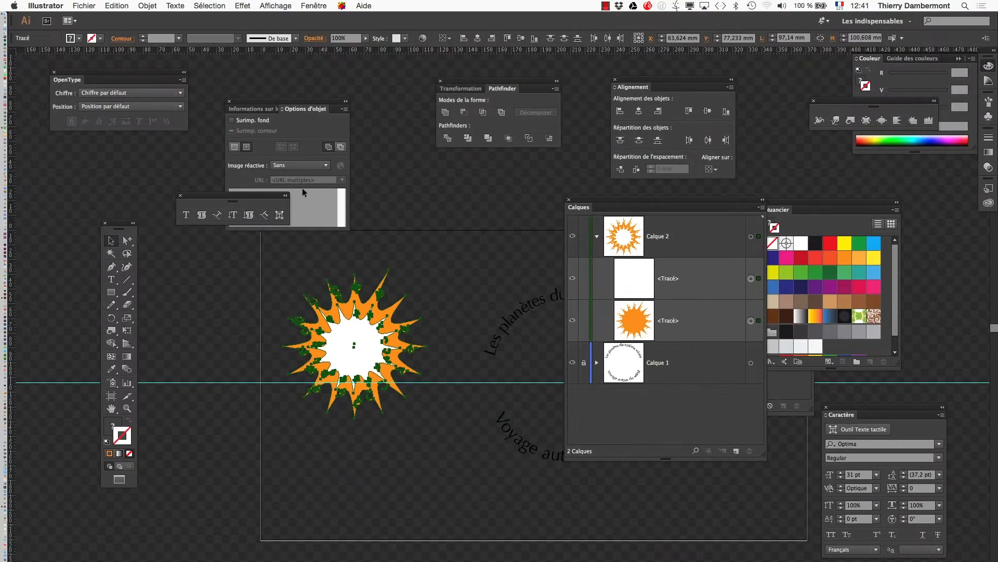
click(149, 6)
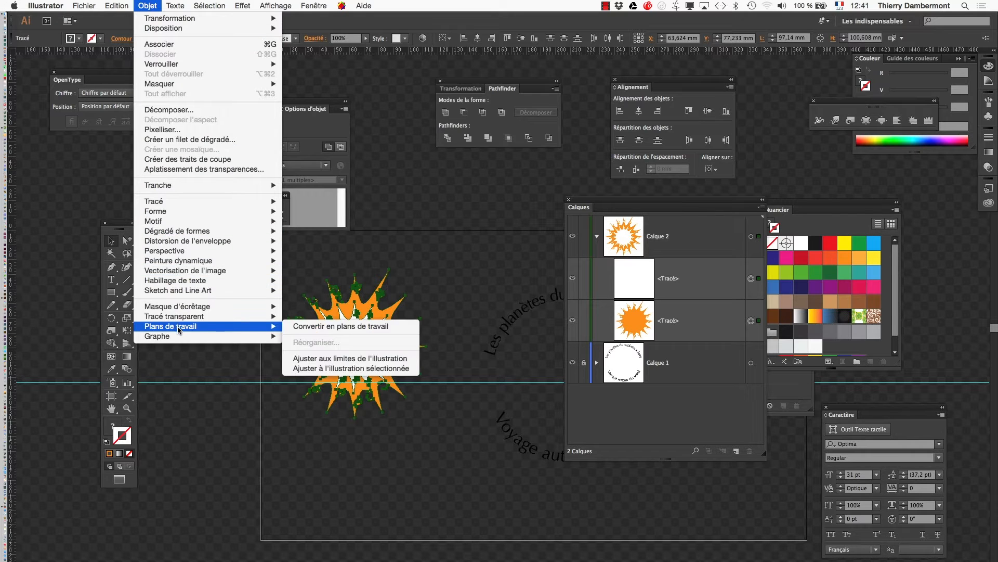
mouse_move(264, 318)
click(343, 321)
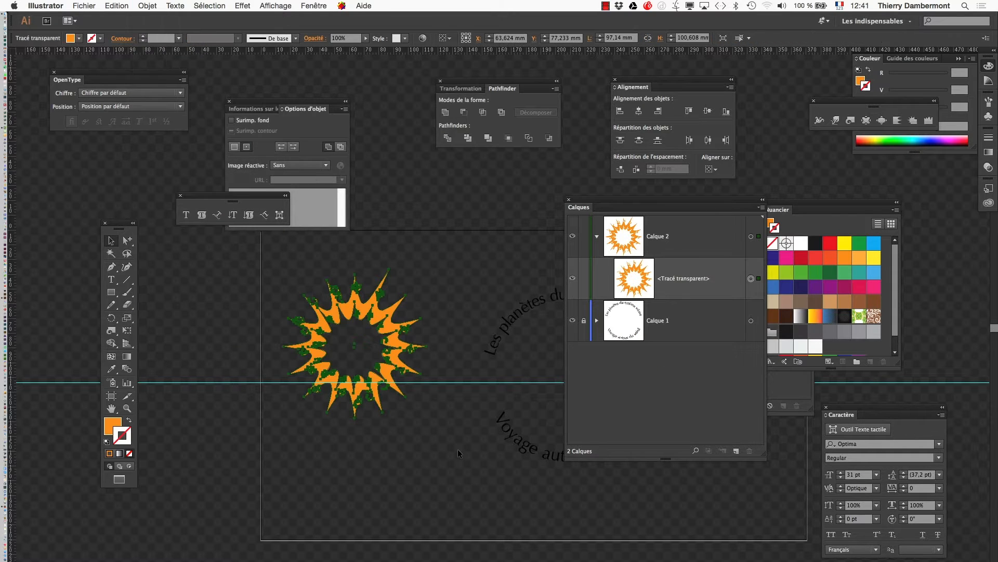
click(458, 448)
drag(449, 448, 280, 518)
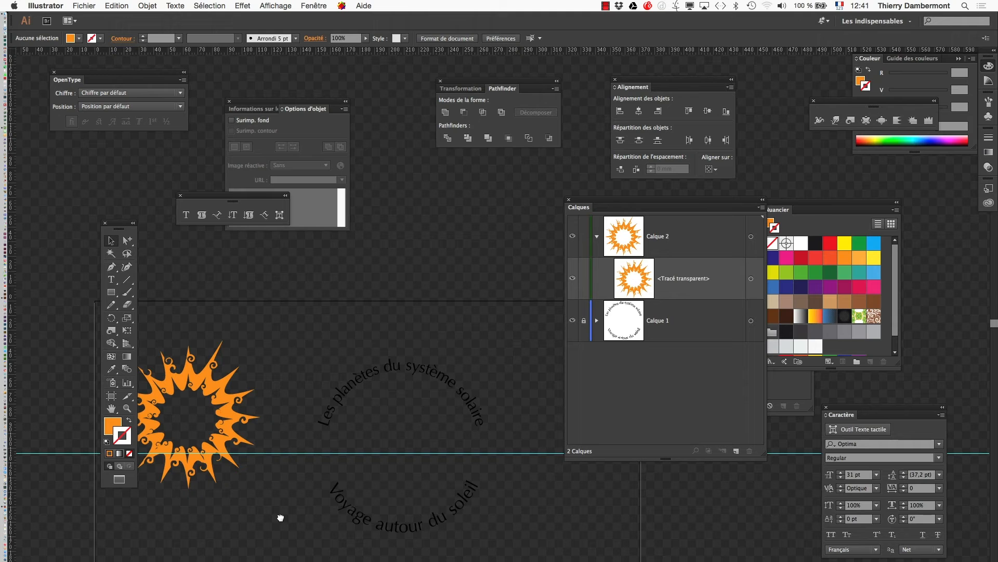
- Select the compound sun path and show the Styles graphiques panel as a separate floating panel beside Calques
click(224, 425)
scroll(227, 430, up, 2)
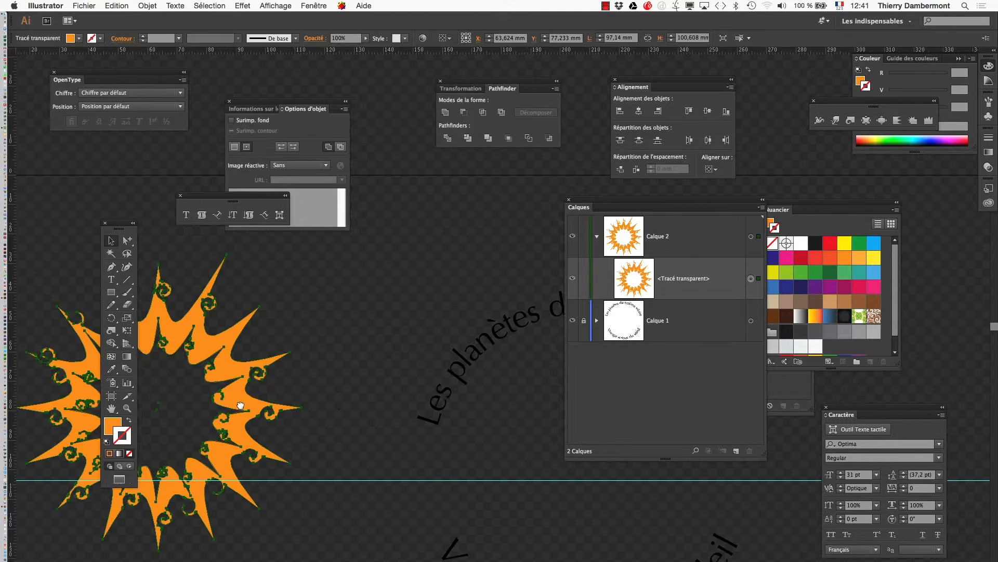
drag(230, 409, 358, 393)
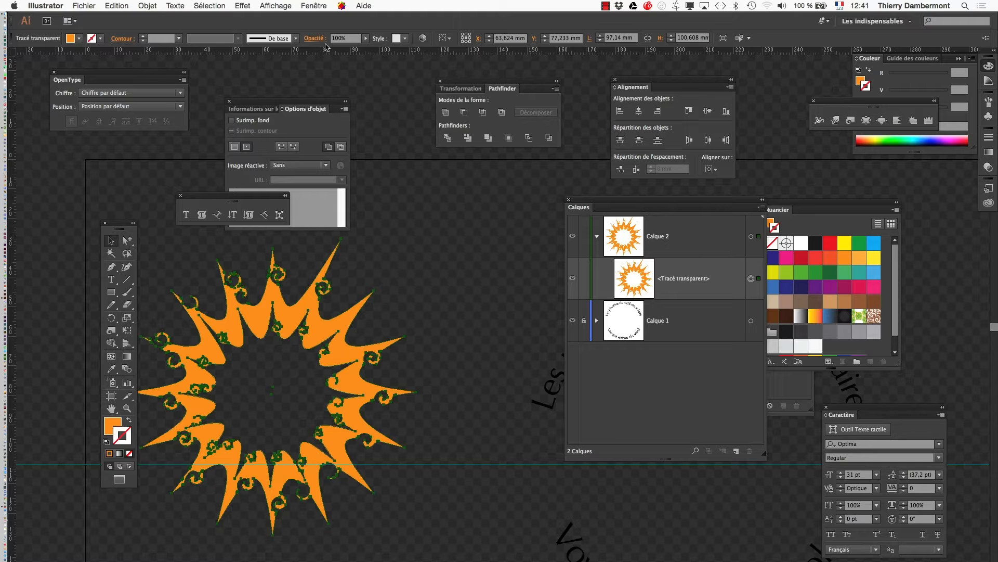
click(315, 6)
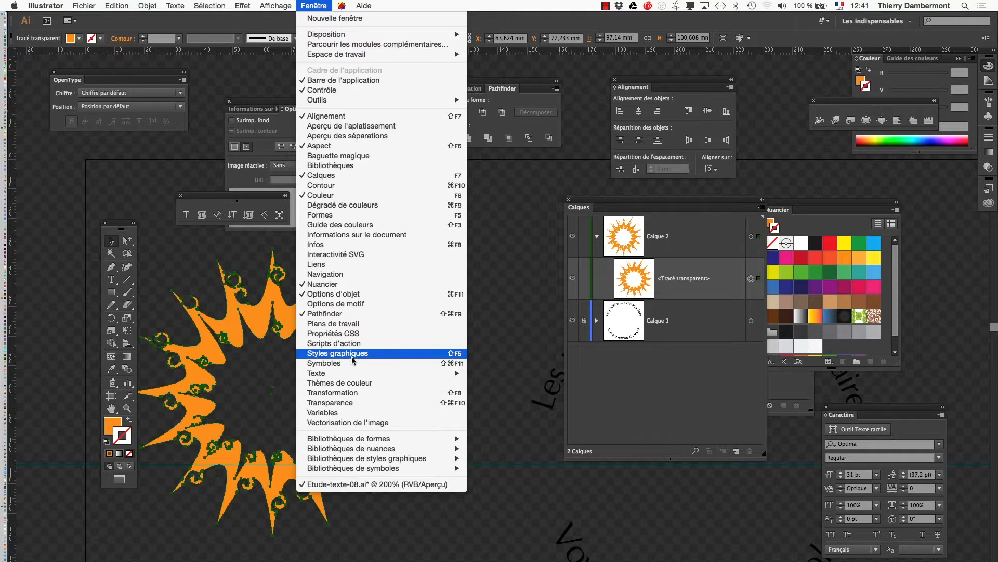
click(337, 353)
drag(895, 184, 445, 219)
drag(531, 301, 541, 349)
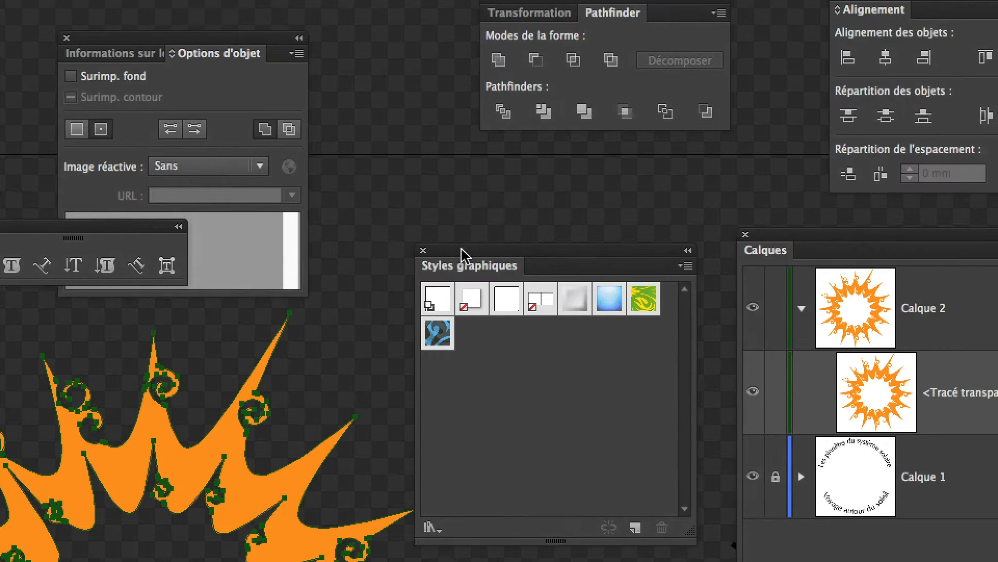
drag(310, 66, 348, 33)
- Load the Boutons et transformations style library, enlarge it to show all swatches and place it below Styles graphiques
click(447, 516)
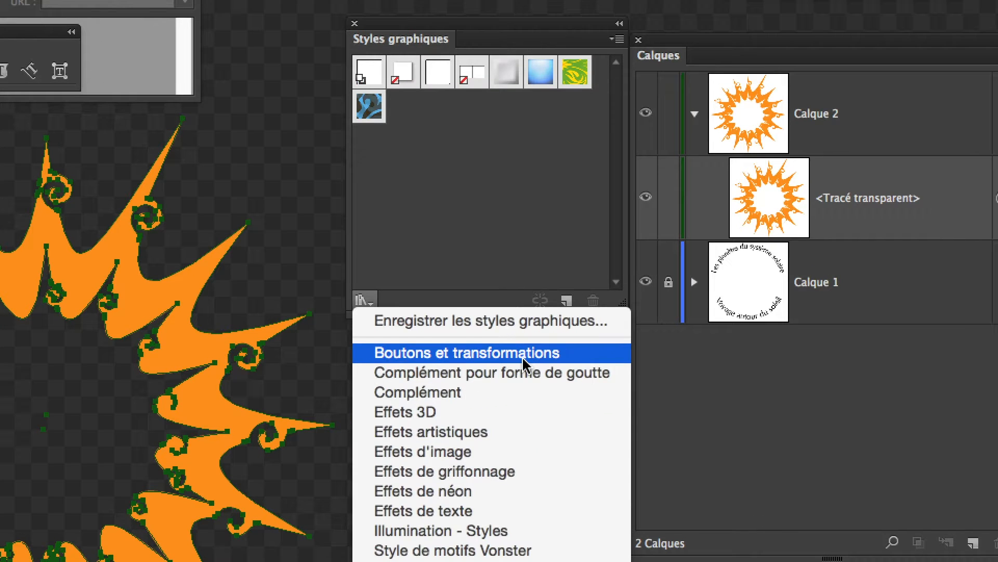
click(504, 259)
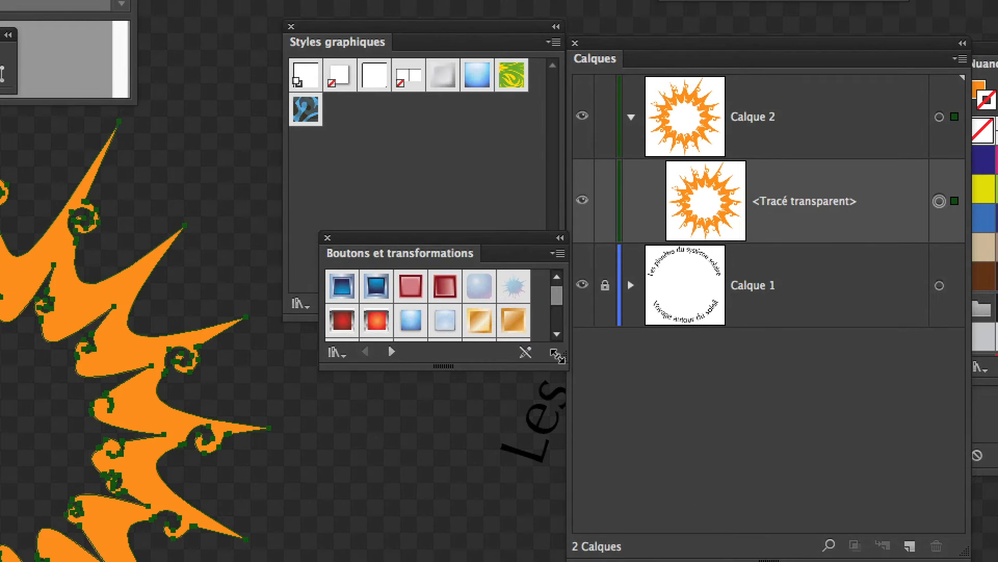
drag(620, 386, 578, 561)
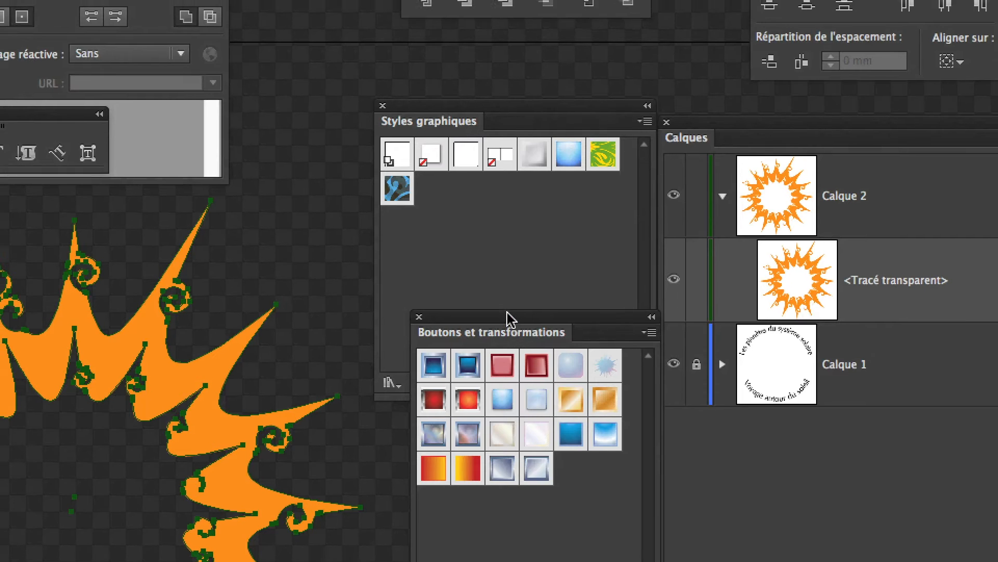
drag(441, 98, 376, 223)
drag(486, 362, 489, 362)
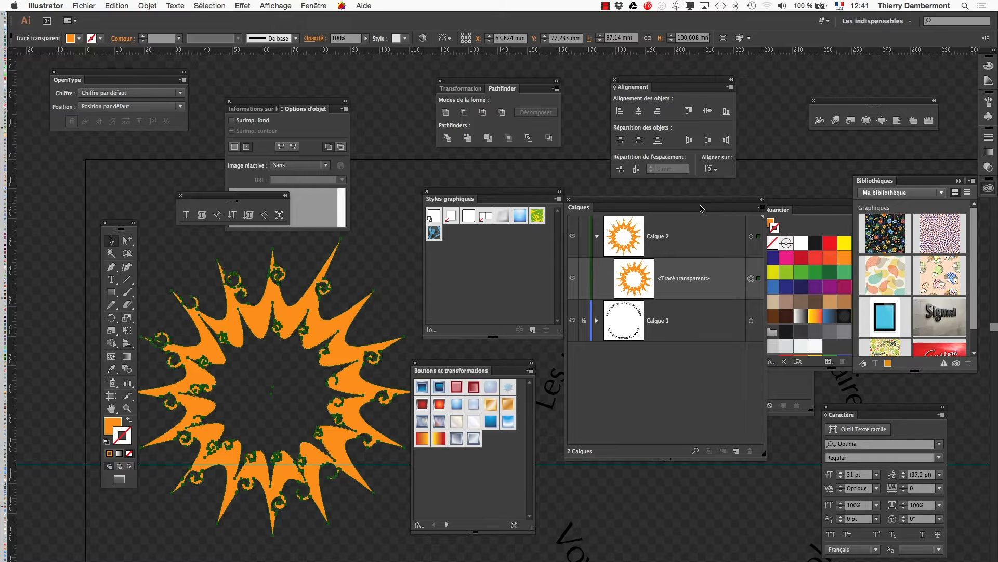
- Lower the Calques panel and place the Aspect panel in the free space above it
drag(702, 209, 699, 441)
drag(694, 255, 281, 372)
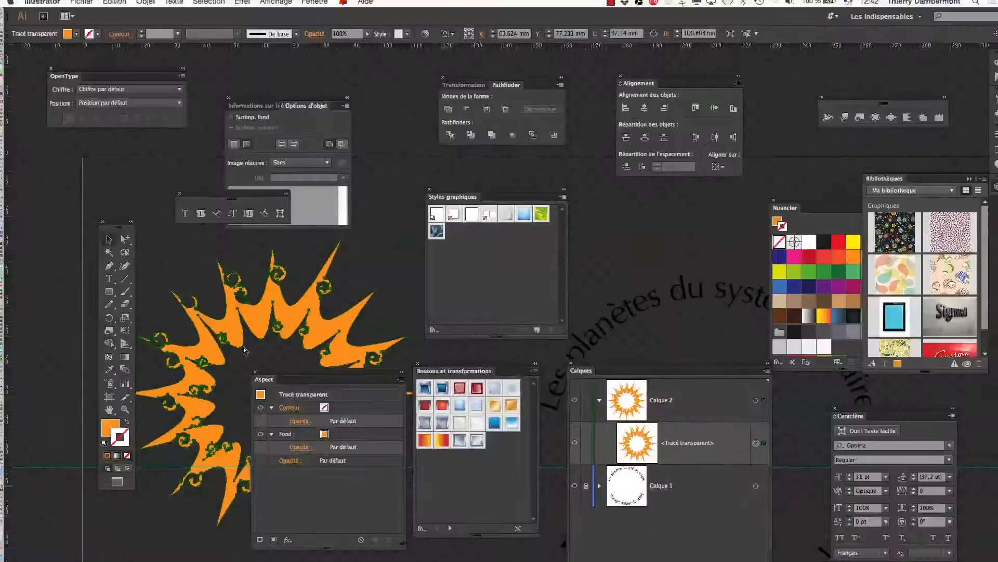
drag(300, 376, 632, 193)
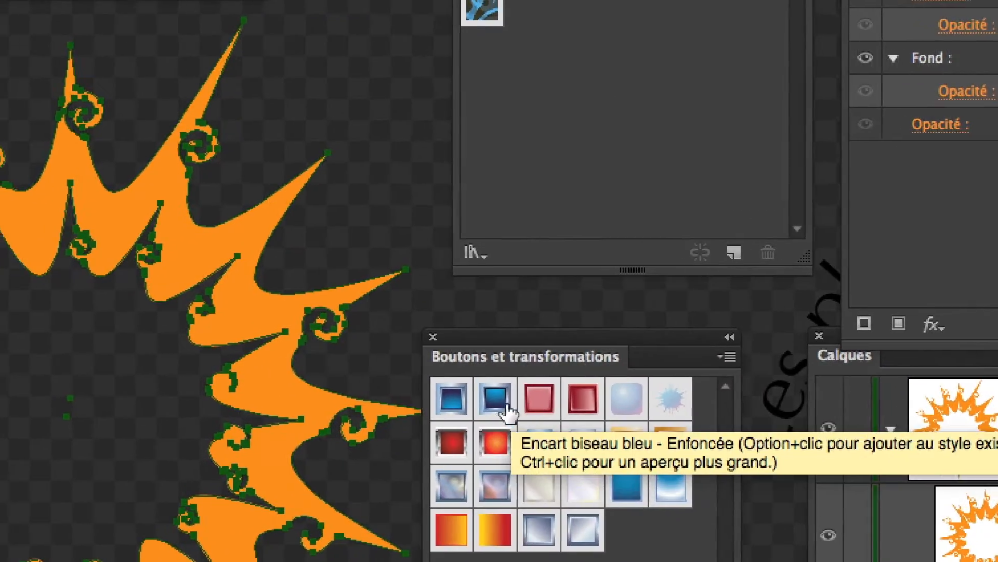
- Apply the Encart biseau bleu - Enfoncée style to the sun and make the Aspect panel taller
click(549, 375)
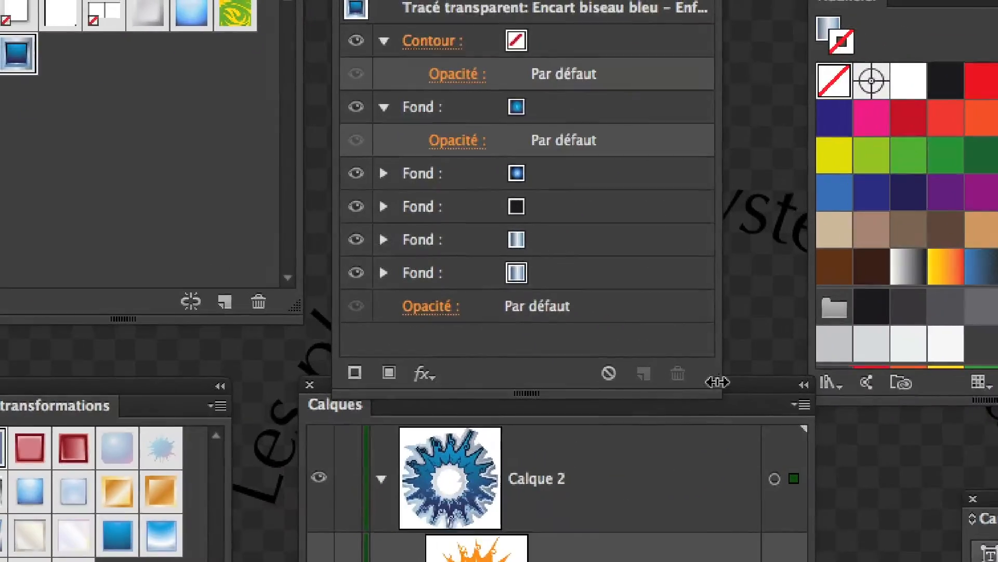
drag(717, 382, 718, 561)
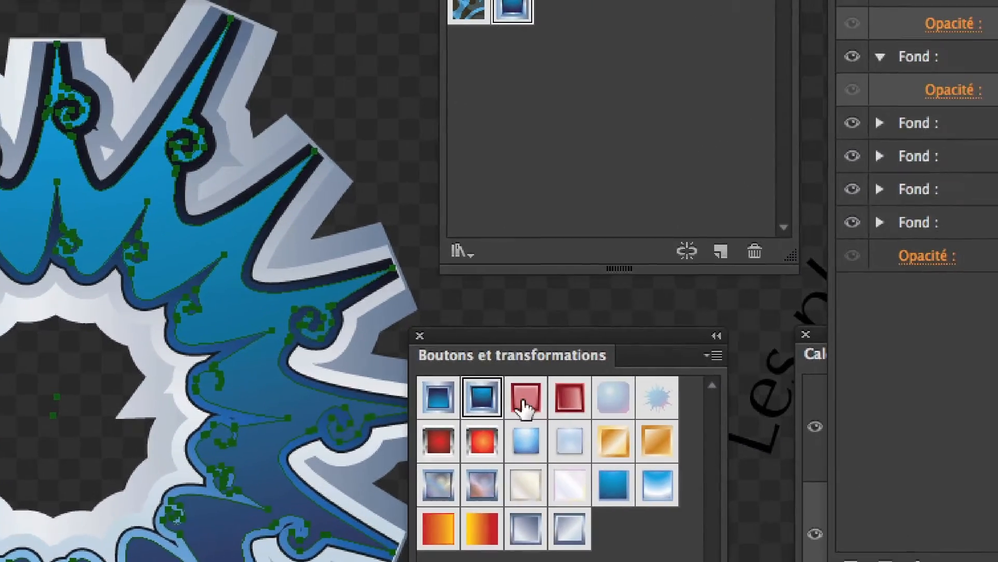
- Try the pink bevel, dark red bevel, bright orange-red and Bouton lumineux - Normal styles on the sun
click(592, 384)
click(570, 397)
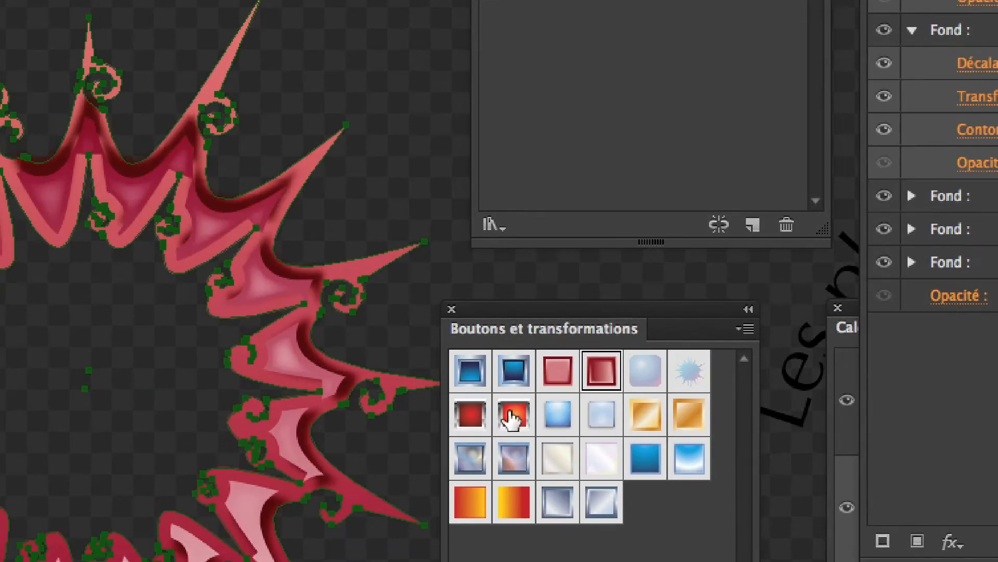
click(512, 419)
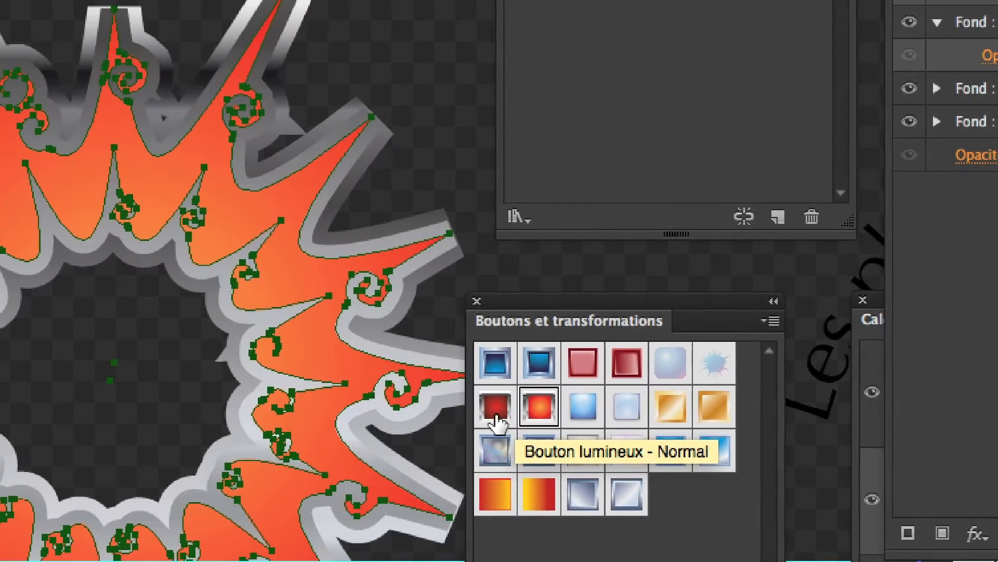
click(470, 421)
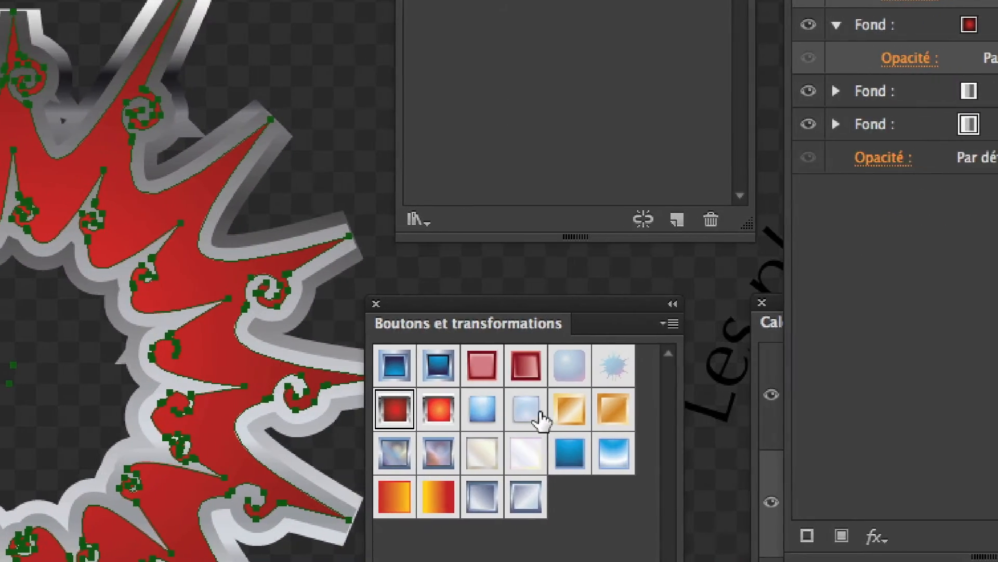
- Try the gold, two opal inlay, bright orange-red and light silver bevel styles on the sun
click(668, 416)
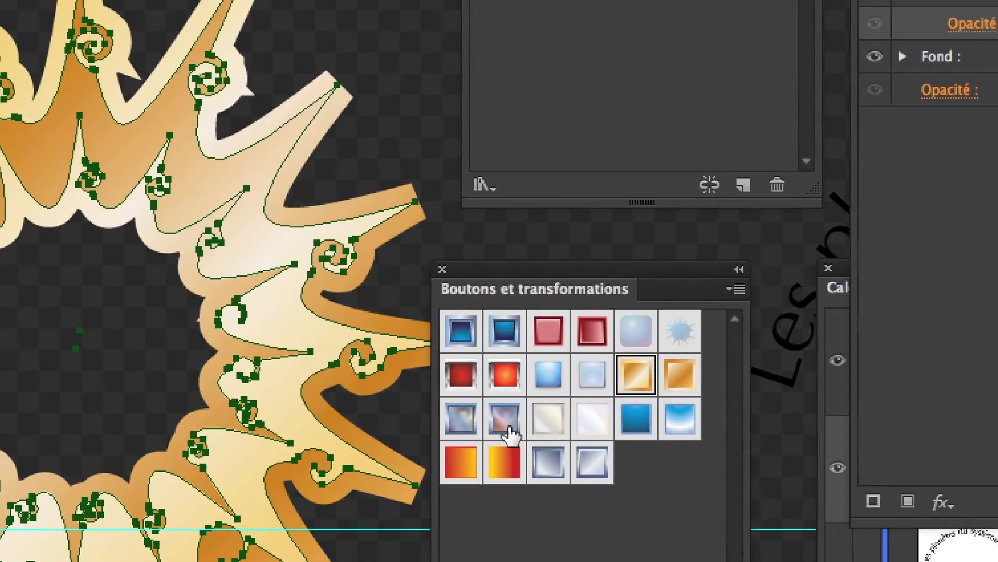
click(510, 429)
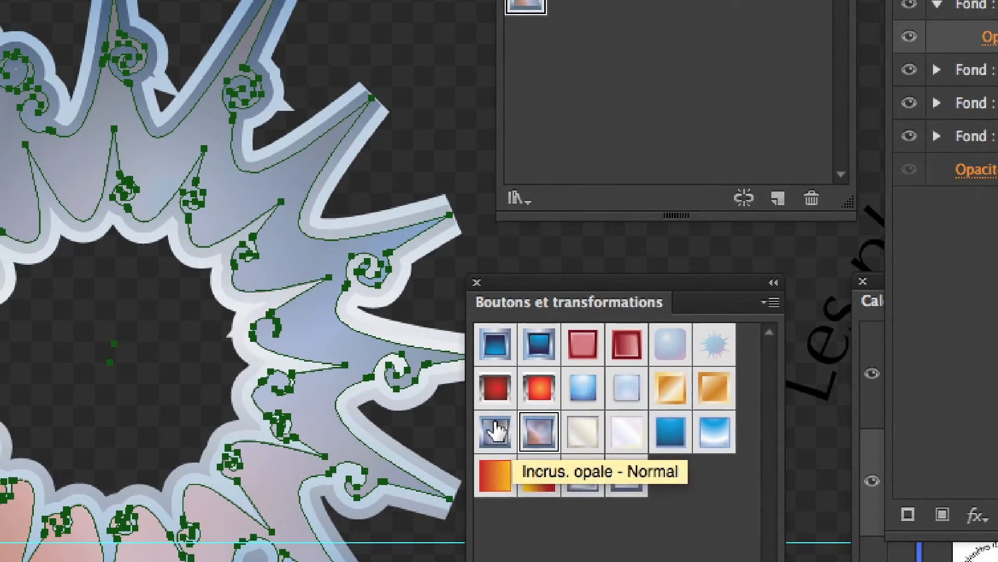
click(461, 419)
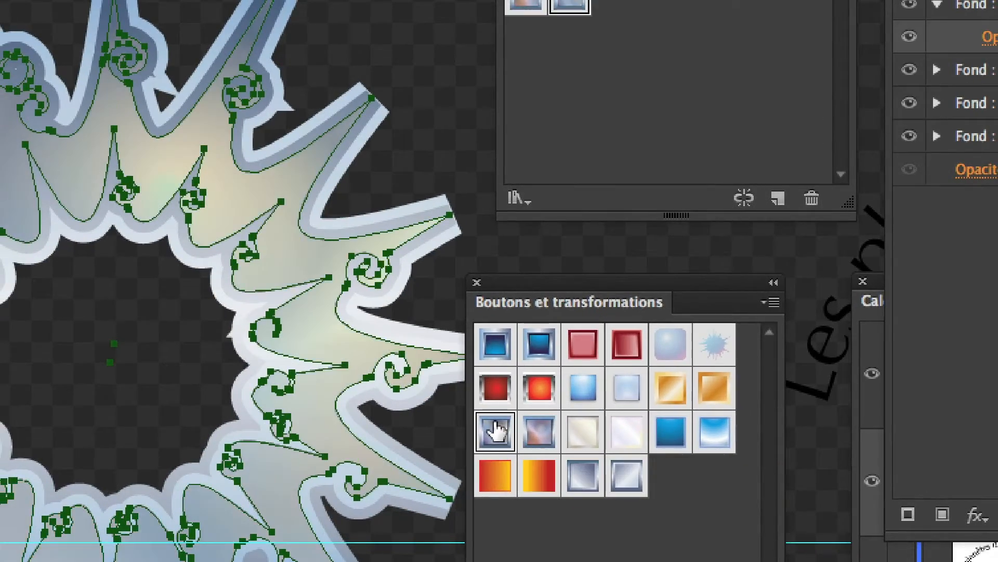
click(509, 416)
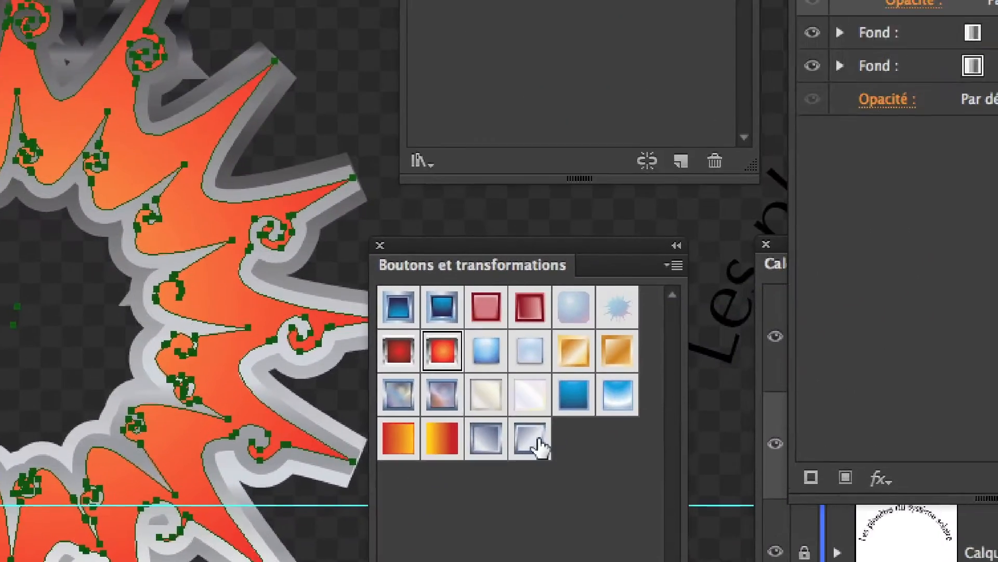
click(884, 371)
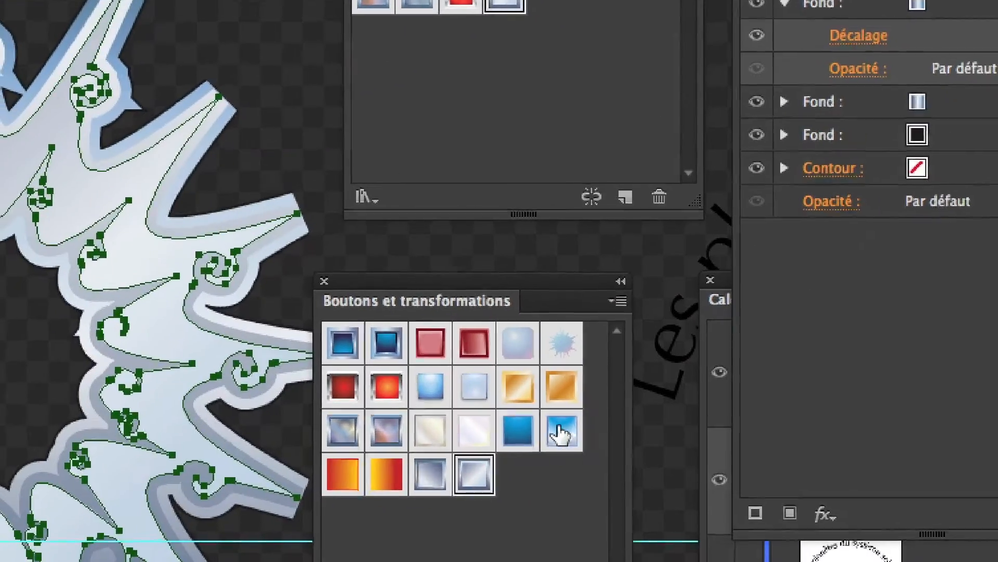
- Apply the sky-blue-to-white gradient button style to the sun, deselect it to view the result, and reselect it
click(529, 465)
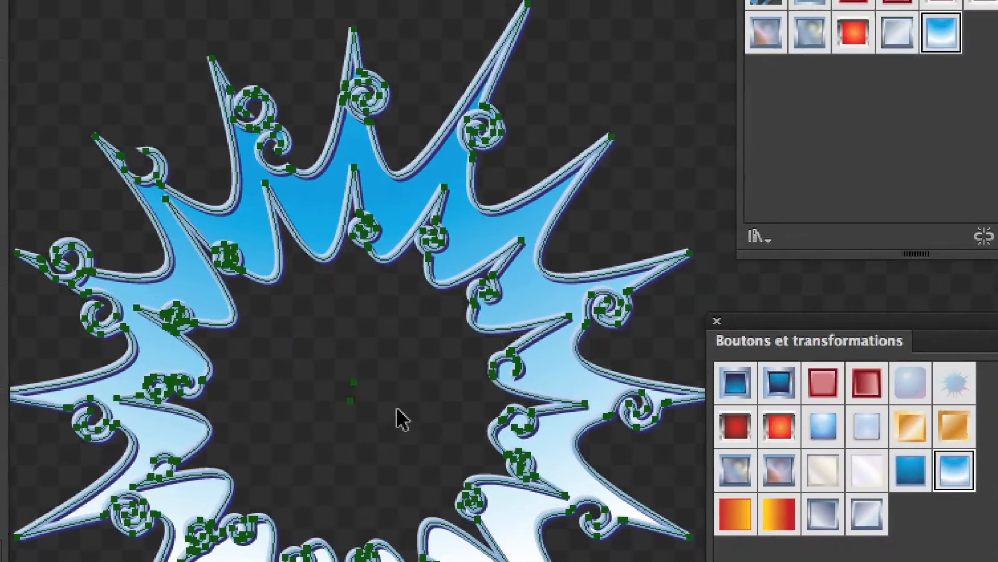
click(397, 409)
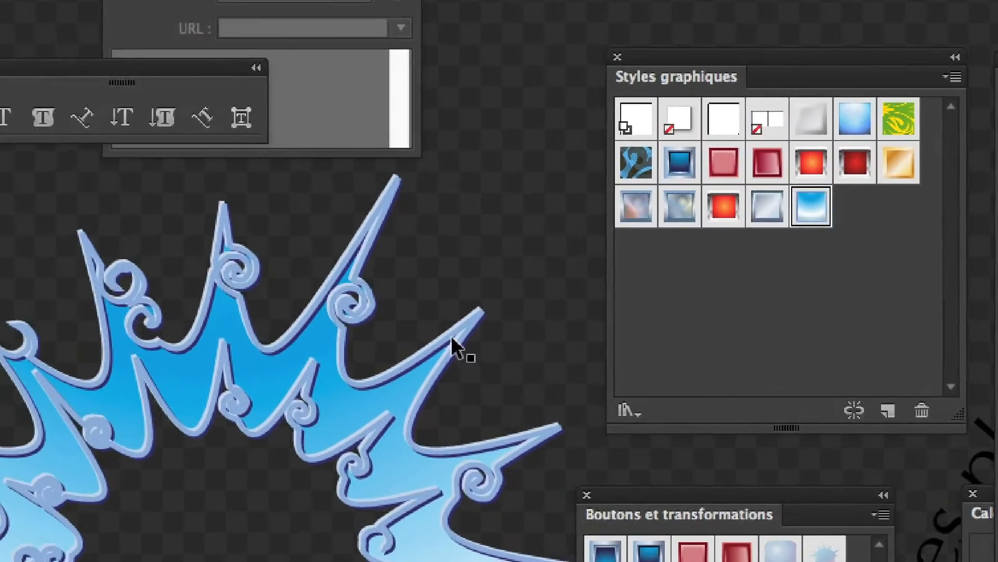
click(583, 160)
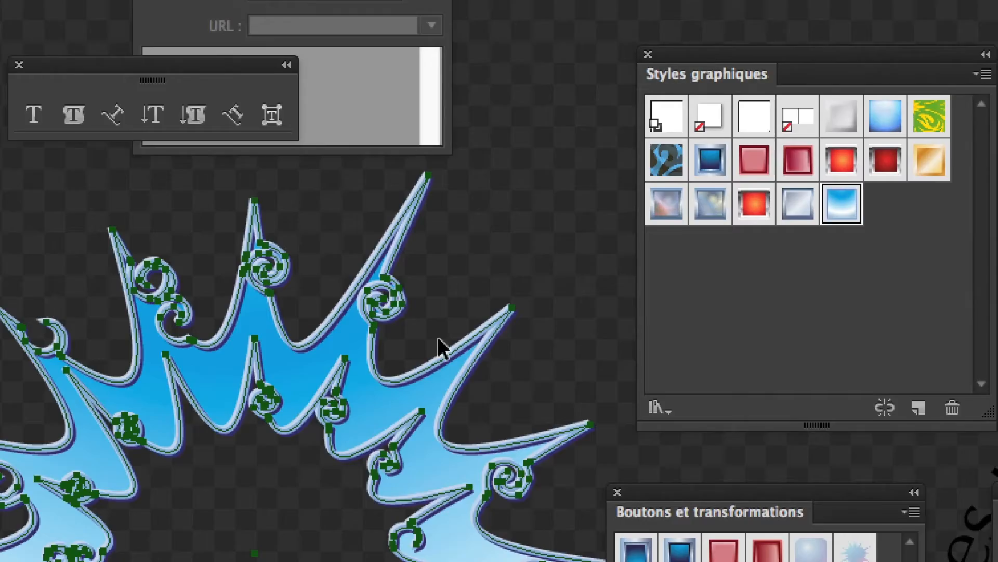
- Examine the strokes and fills of the sun's applied style in the Aspect panel, expanding and collapsing their attributes
scroll(452, 345, up, 3)
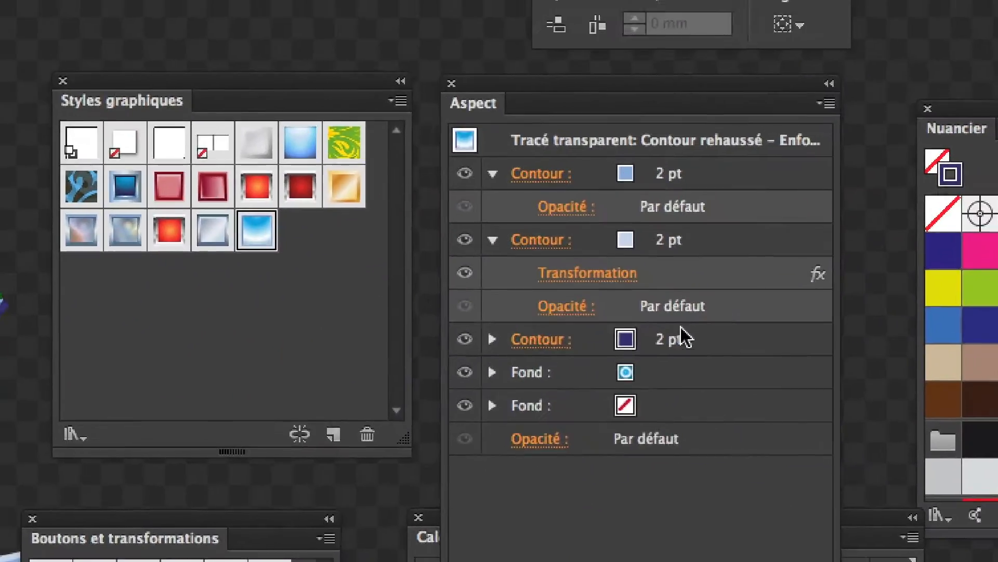
click(997, 332)
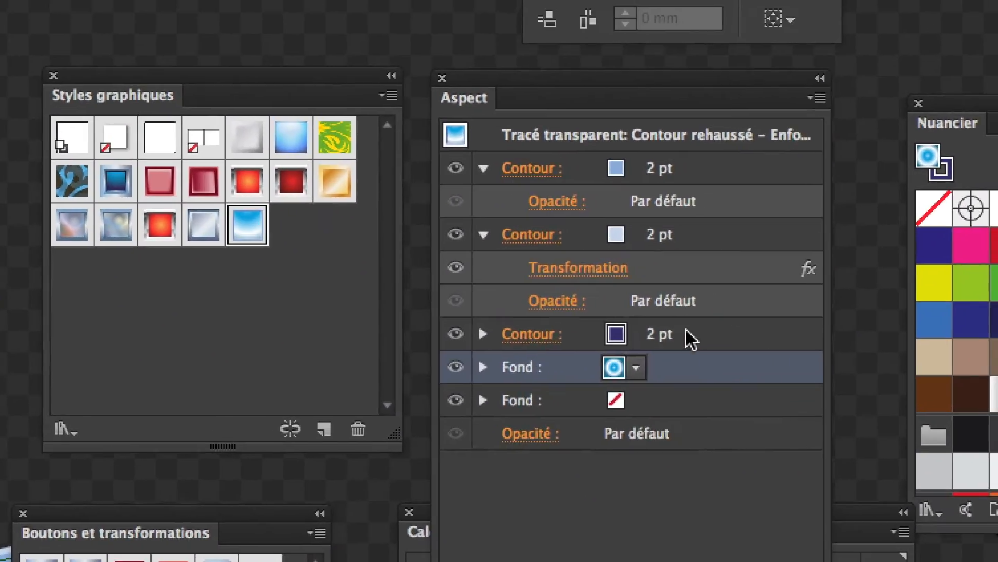
click(690, 336)
click(674, 236)
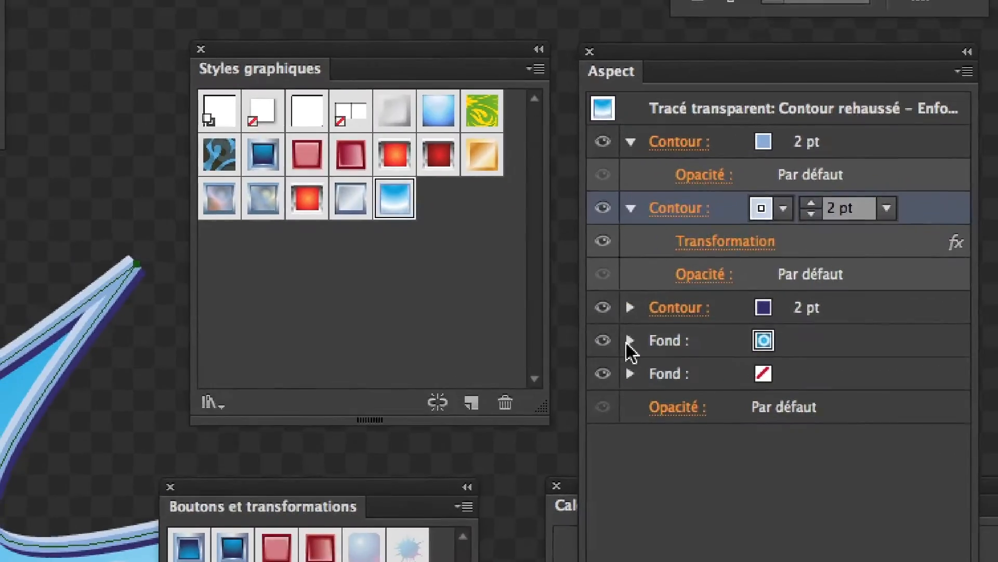
click(629, 341)
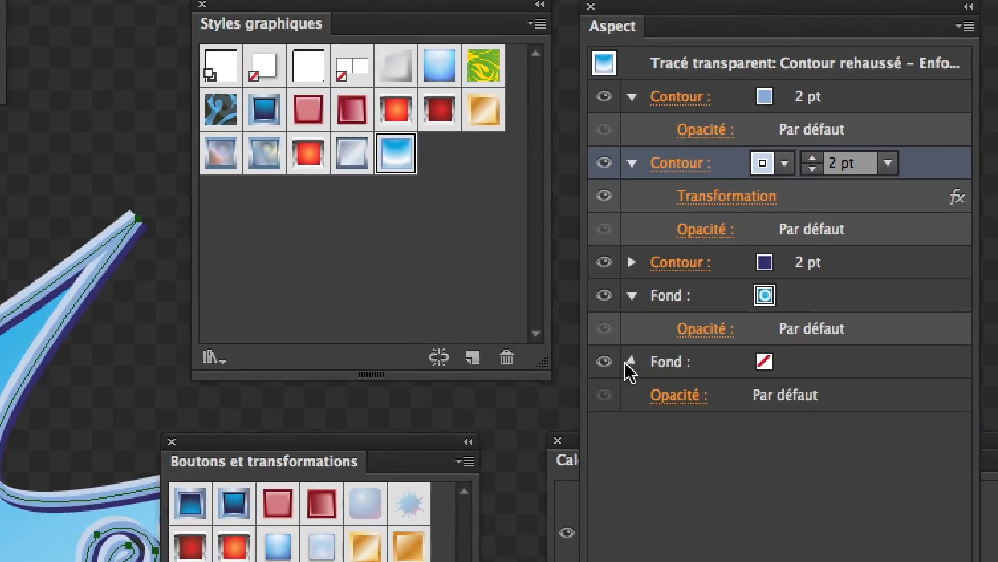
click(631, 407)
click(624, 362)
click(624, 295)
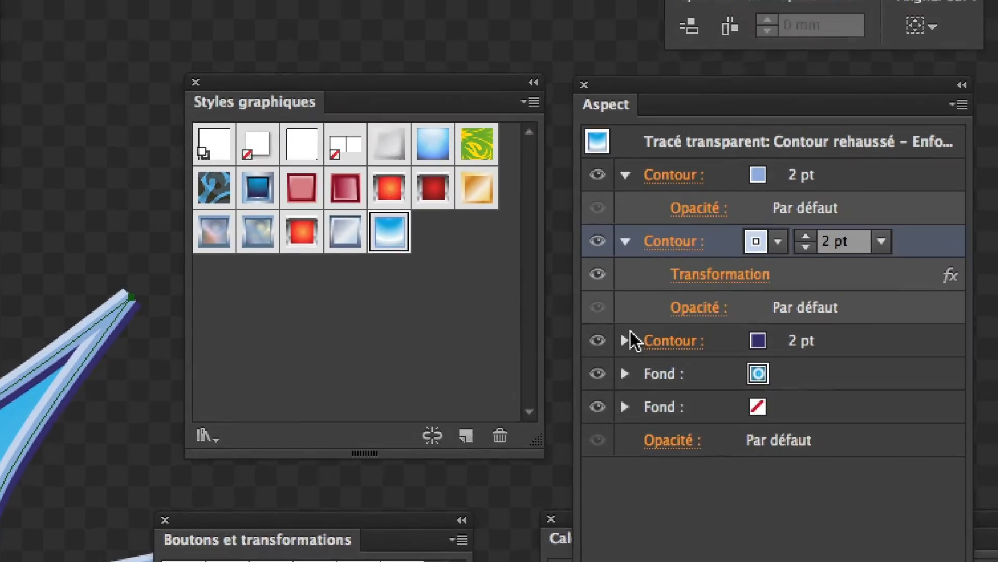
click(627, 299)
click(627, 232)
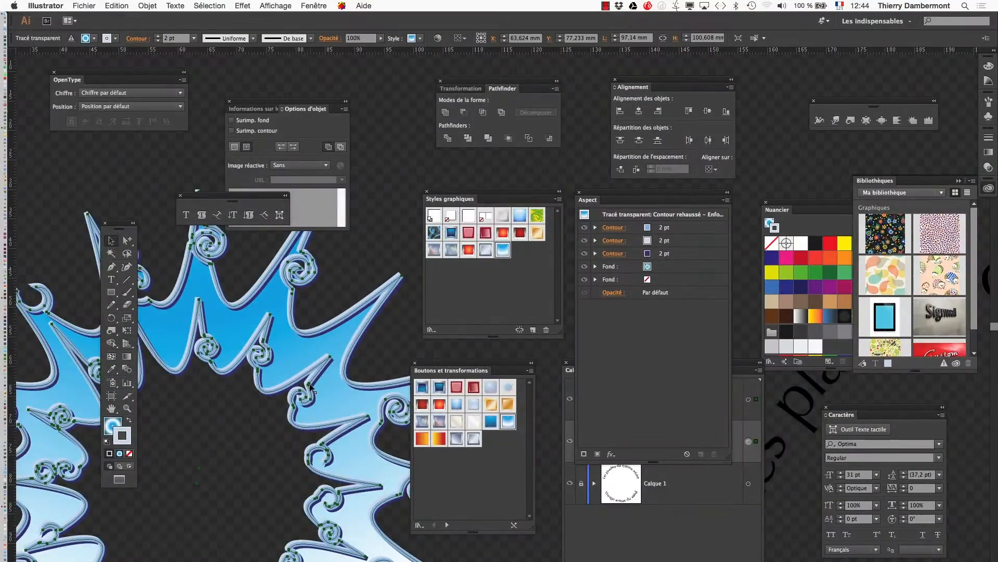
- Recolour the sun's uppermost stroke with the light orange swatch
alt+click(306, 465)
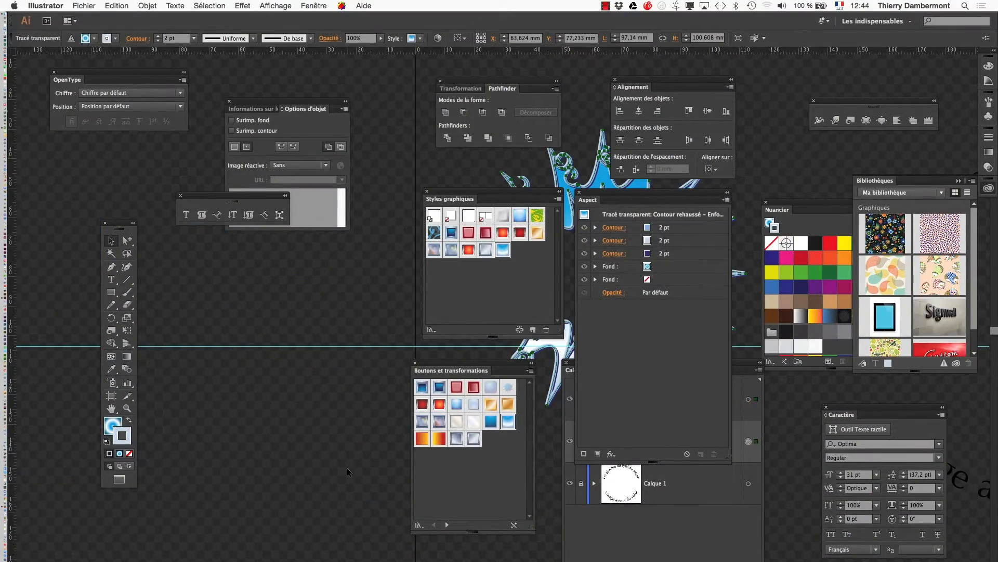
key(Tab)
key(Tab)
drag(347, 467, 236, 498)
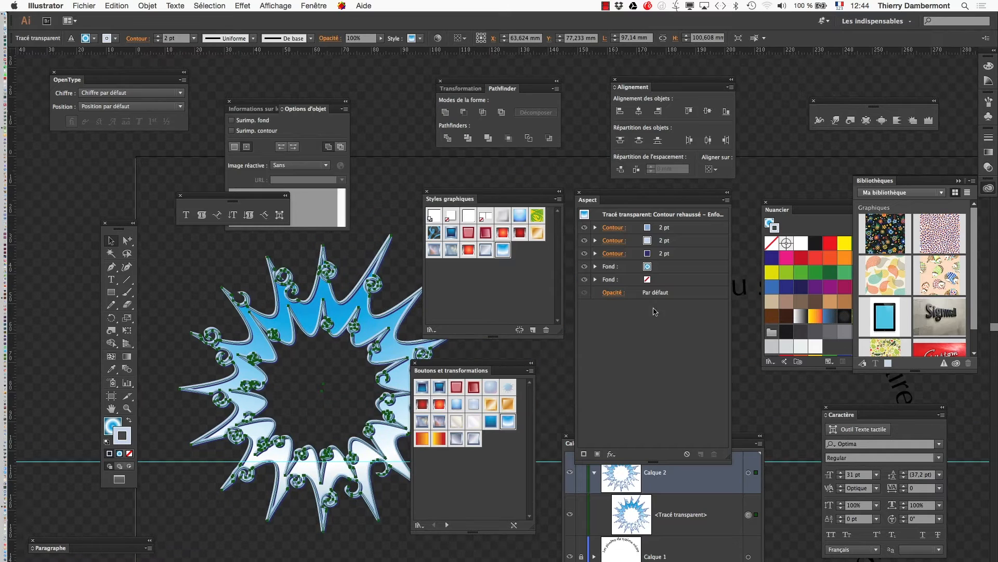
click(657, 266)
click(657, 269)
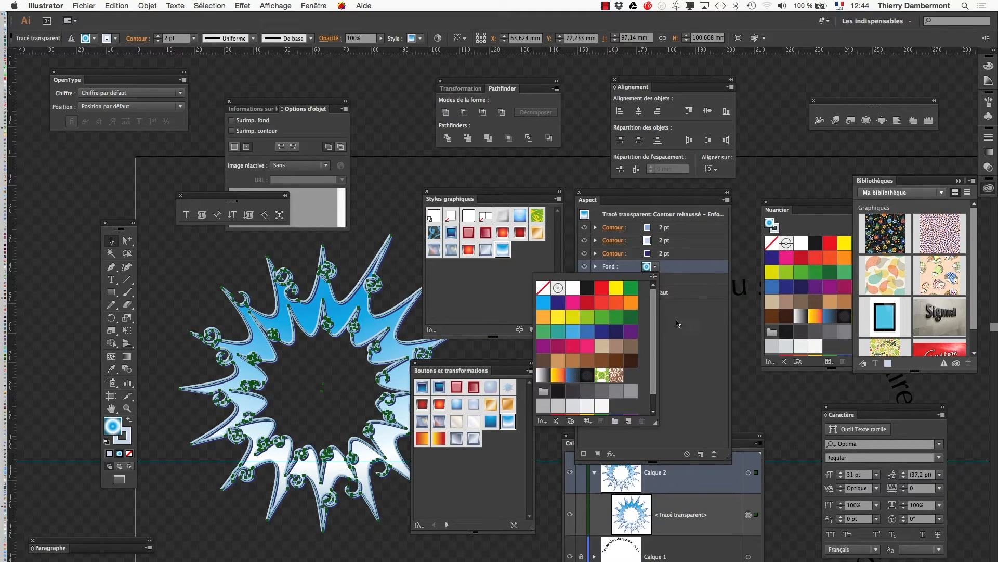
click(656, 243)
click(656, 244)
click(655, 227)
click(655, 228)
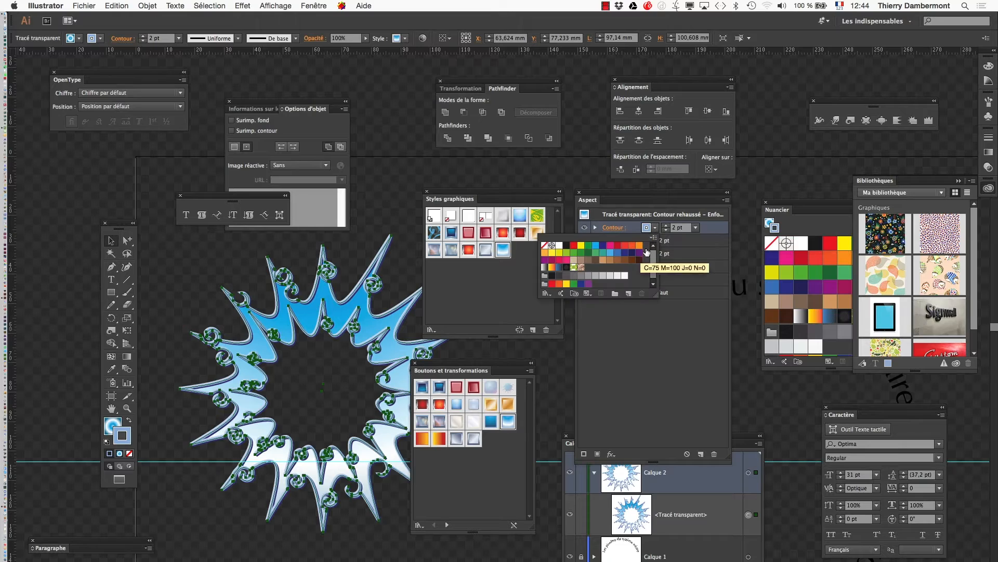
click(545, 252)
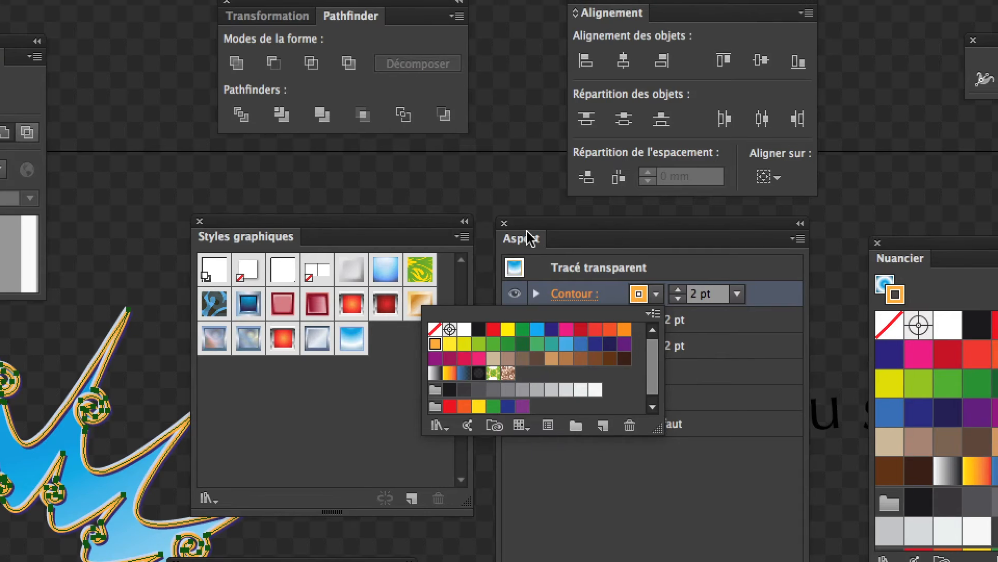
- Move the Aspect panel over the sun's lower part and apply the yellow-orange gradient swatch to the second stroke
drag(531, 224, 282, 364)
click(390, 460)
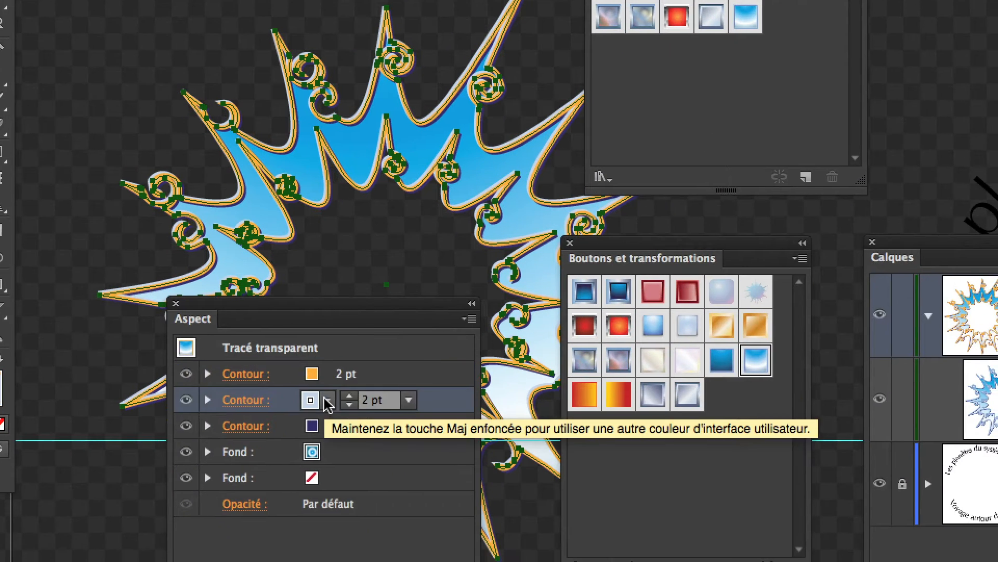
click(406, 460)
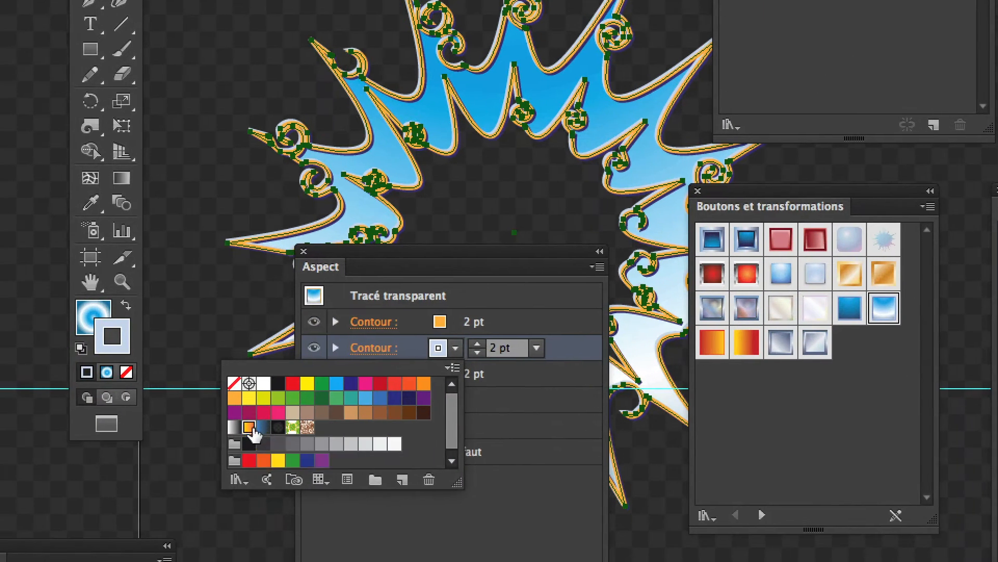
click(198, 443)
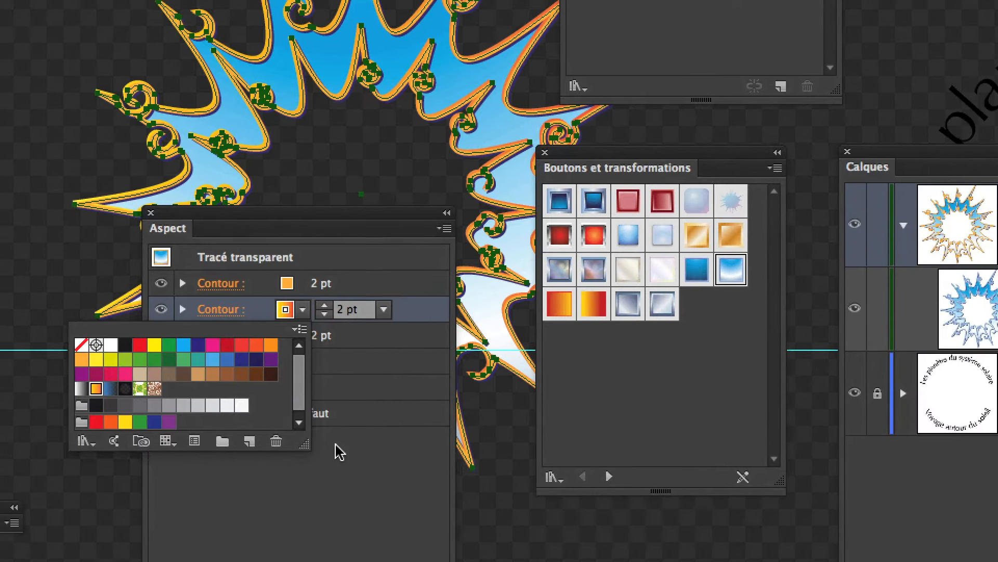
key(Escape)
- Try the yellow-orange gradient on the sun's first fill, and settle on the dark blue gradient swatch
click(318, 410)
click(327, 408)
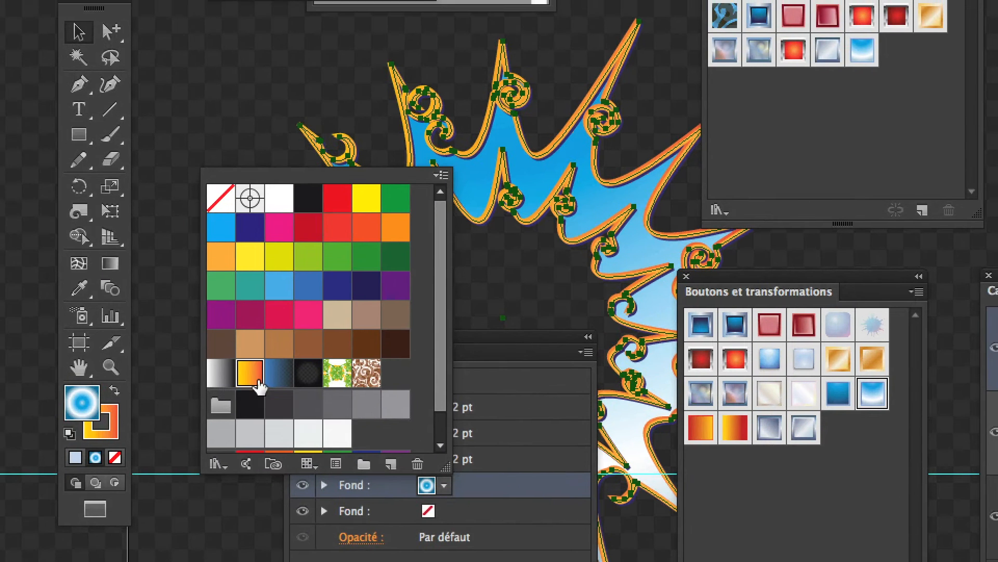
click(258, 383)
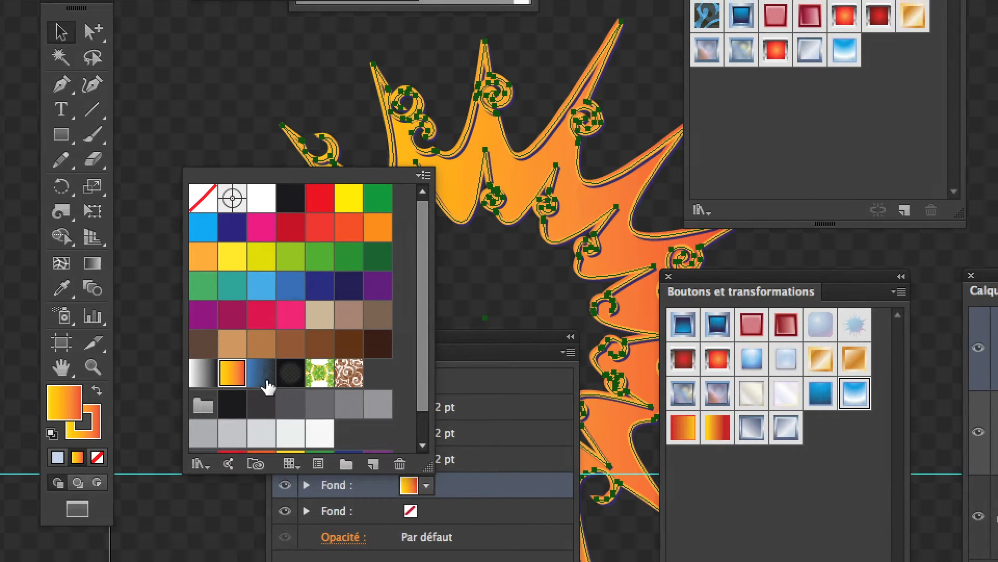
click(268, 386)
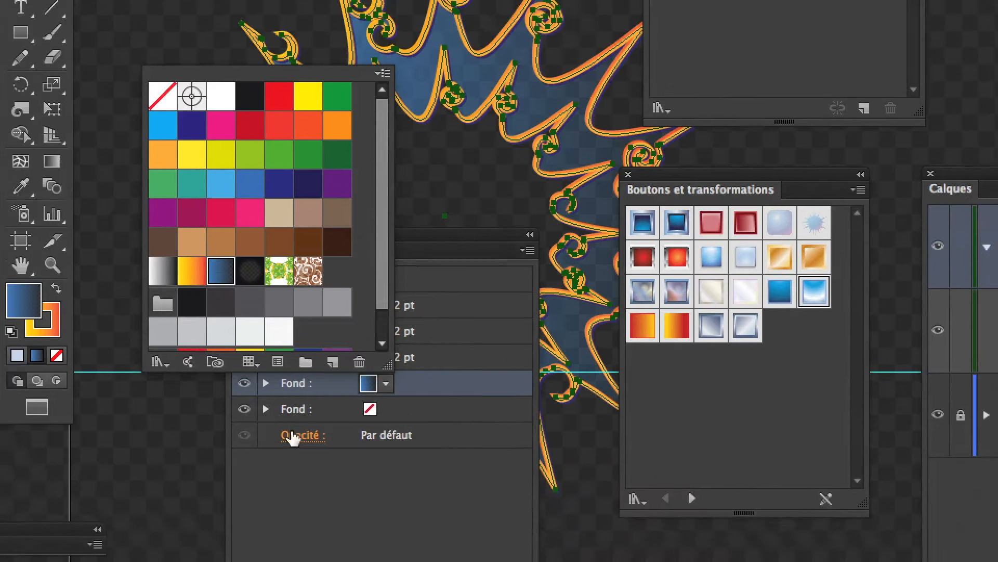
key(Escape)
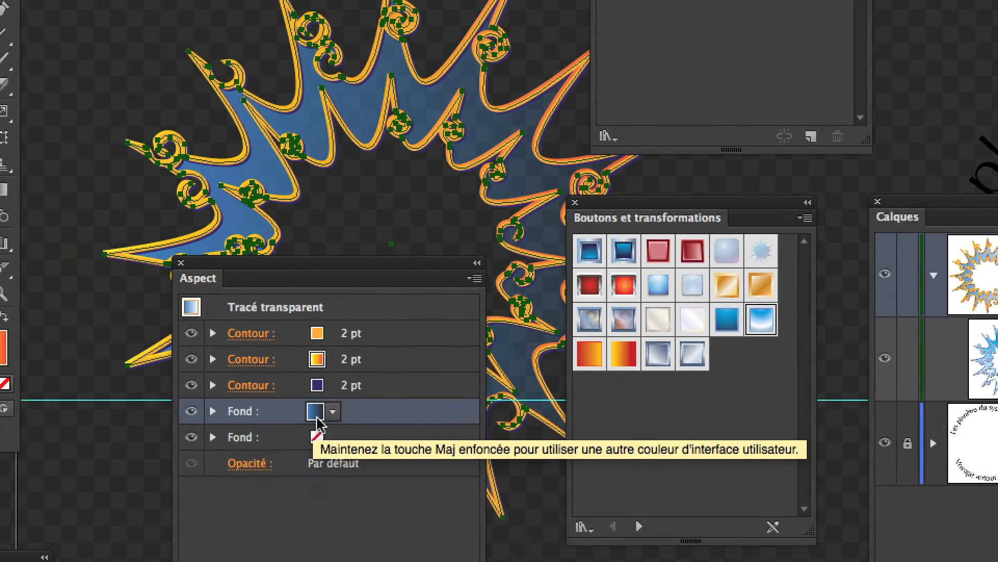
- Enlarge the fill's swatch list, close it, and move the Aspect panel away from the sun, beside the Styles graphiques panel
click(310, 542)
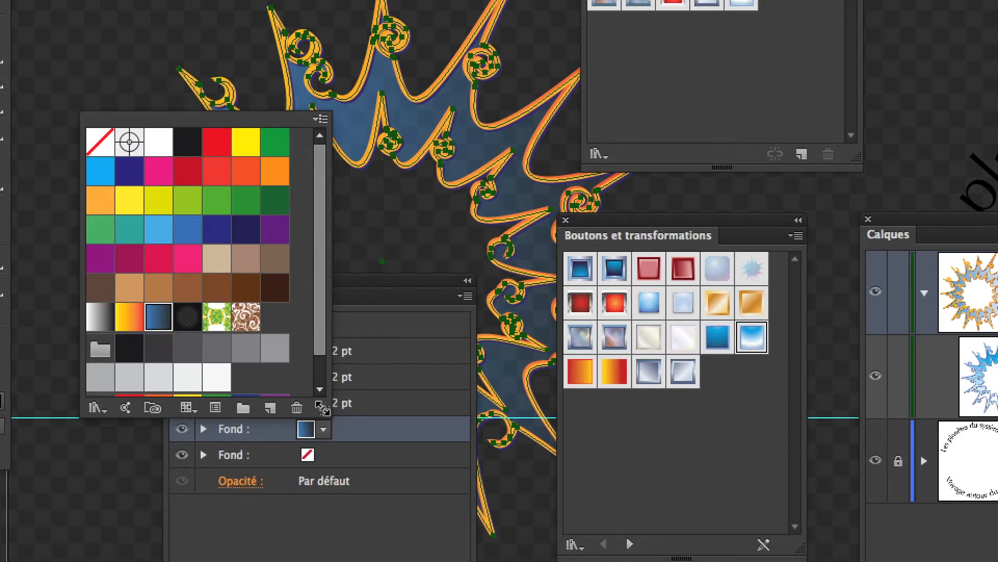
drag(325, 411, 334, 560)
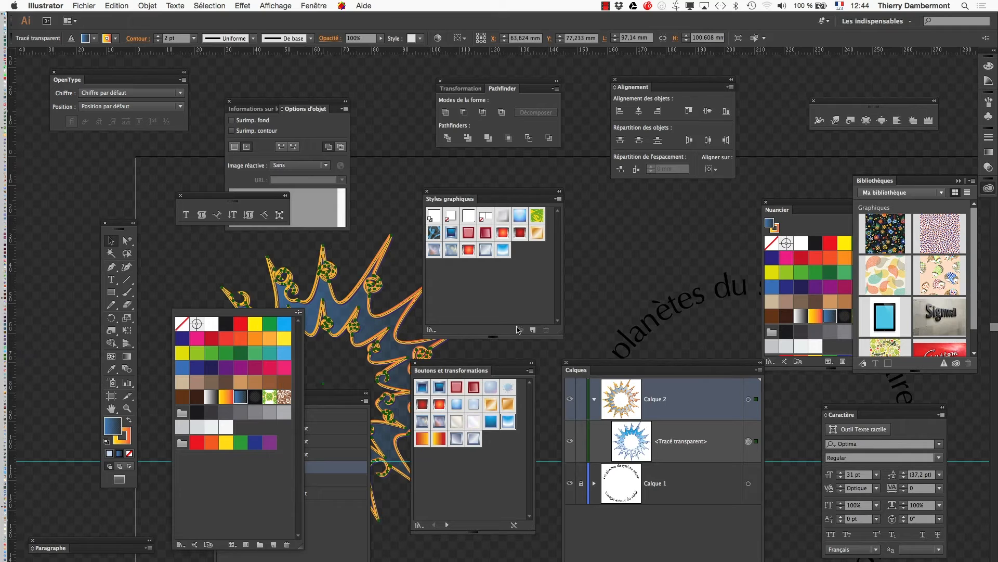
click(473, 295)
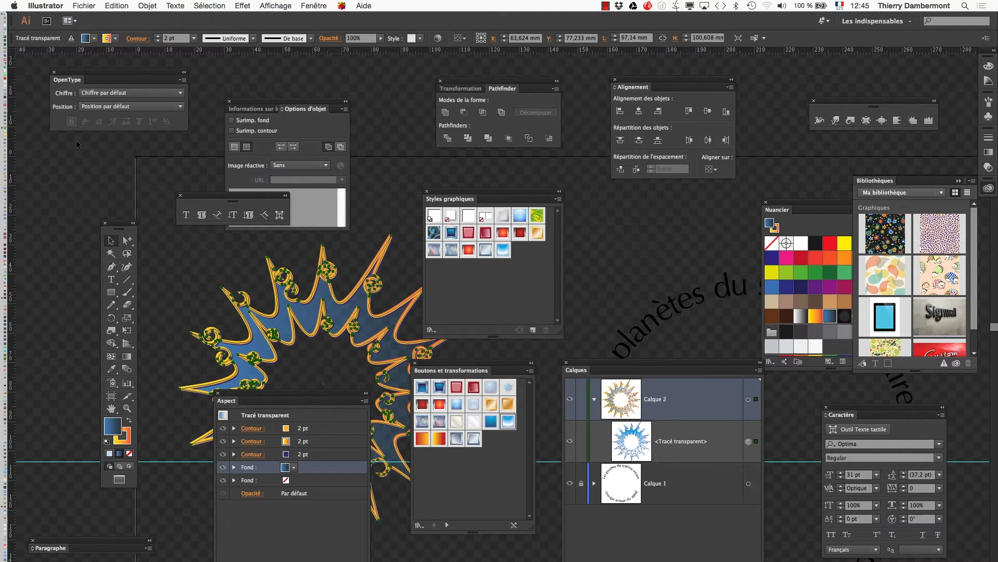
drag(239, 400, 603, 244)
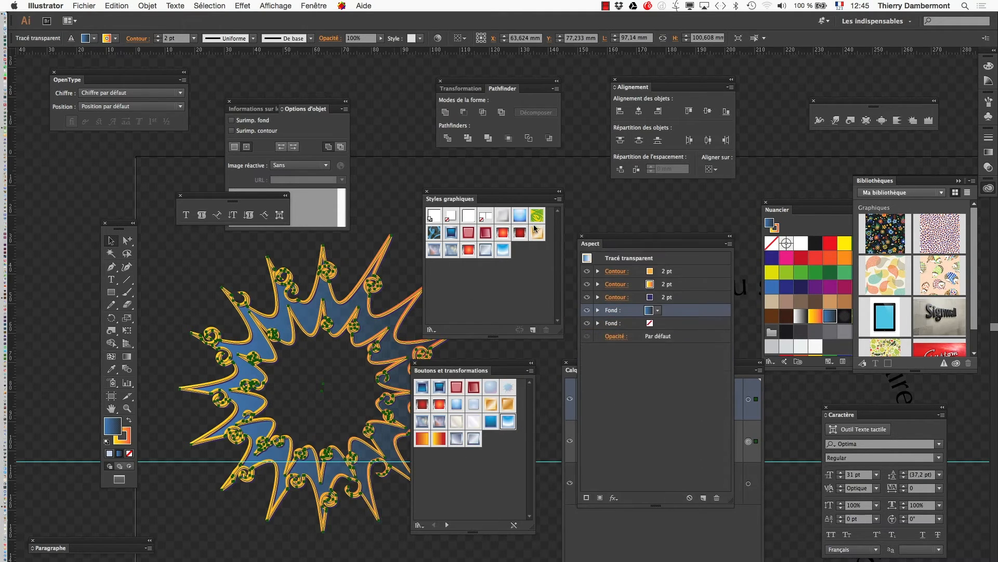
click(99, 5)
click(486, 271)
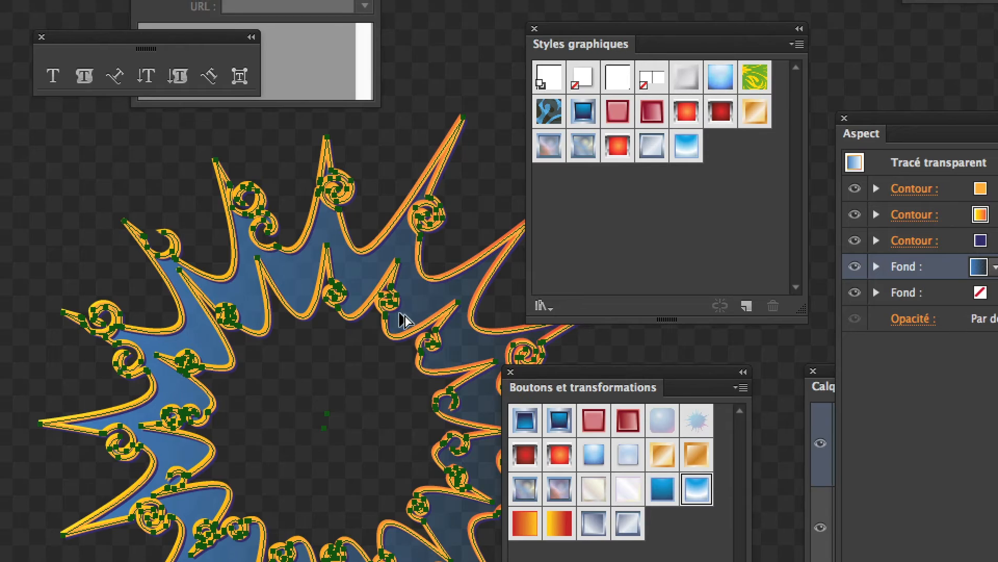
- Save the document as a new numbered Etude-texte version in Adobe Illustrator (ai) format in the AI initiation Carnaval jour 5 folder
scroll(403, 315, up, 3)
scroll(399, 316, down, 2)
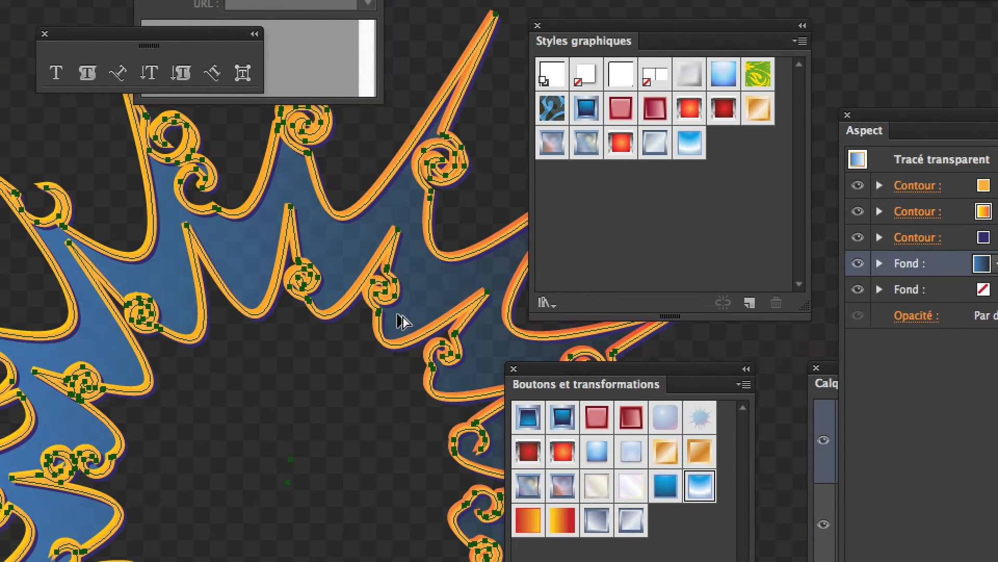
scroll(402, 320, down, 2)
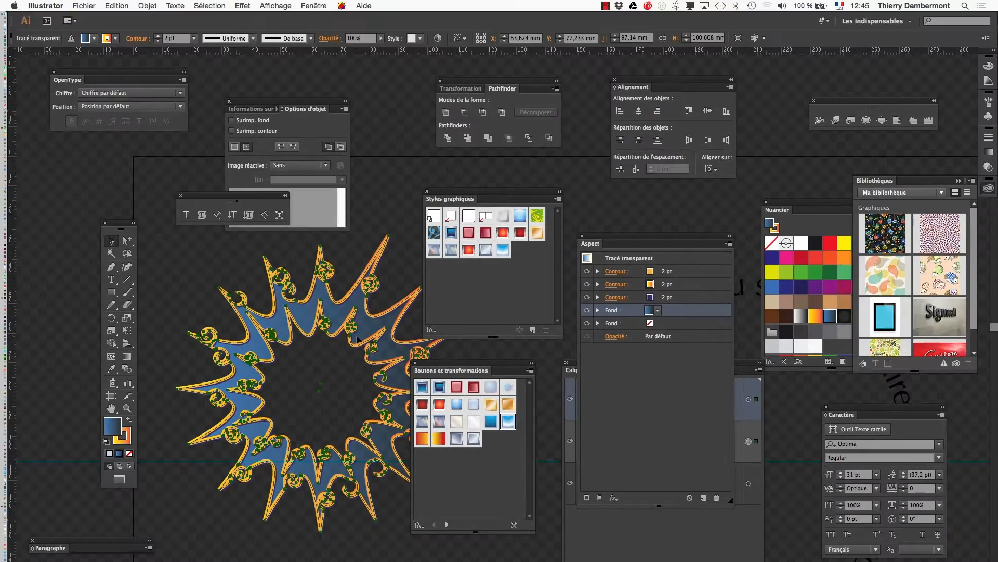
drag(356, 336, 273, 321)
drag(126, 231, 74, 211)
click(83, 5)
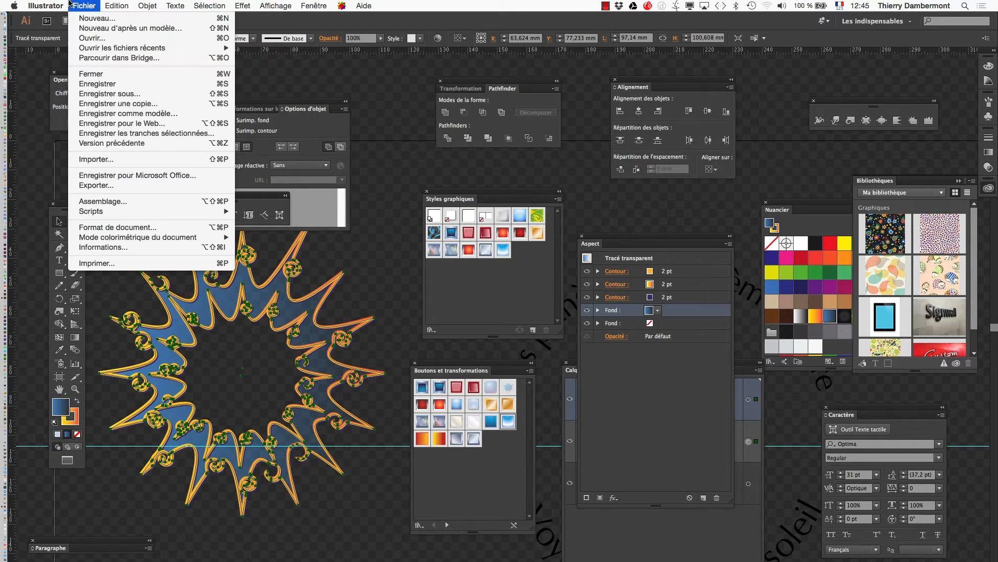
click(120, 93)
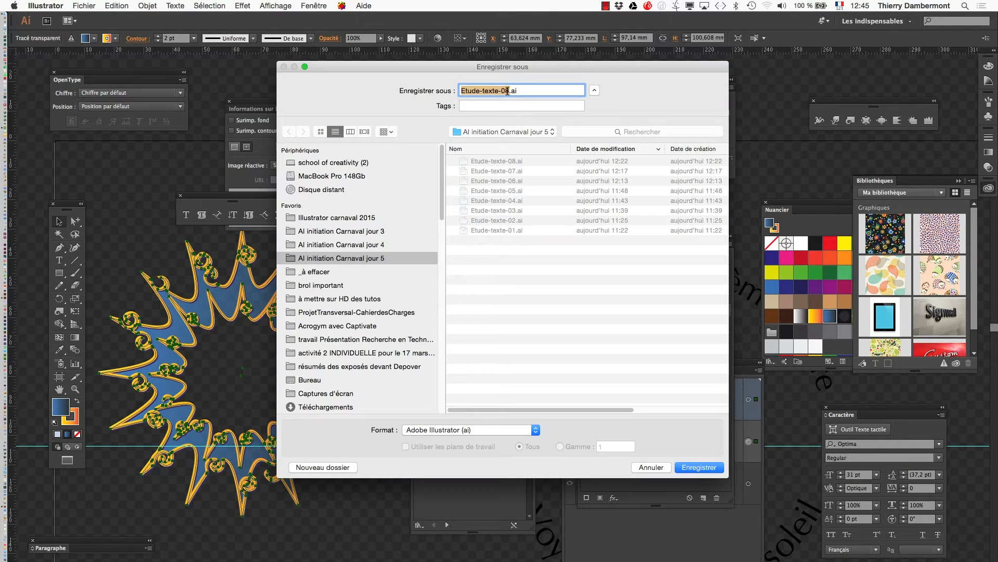
click(508, 91)
click(700, 467)
click(541, 391)
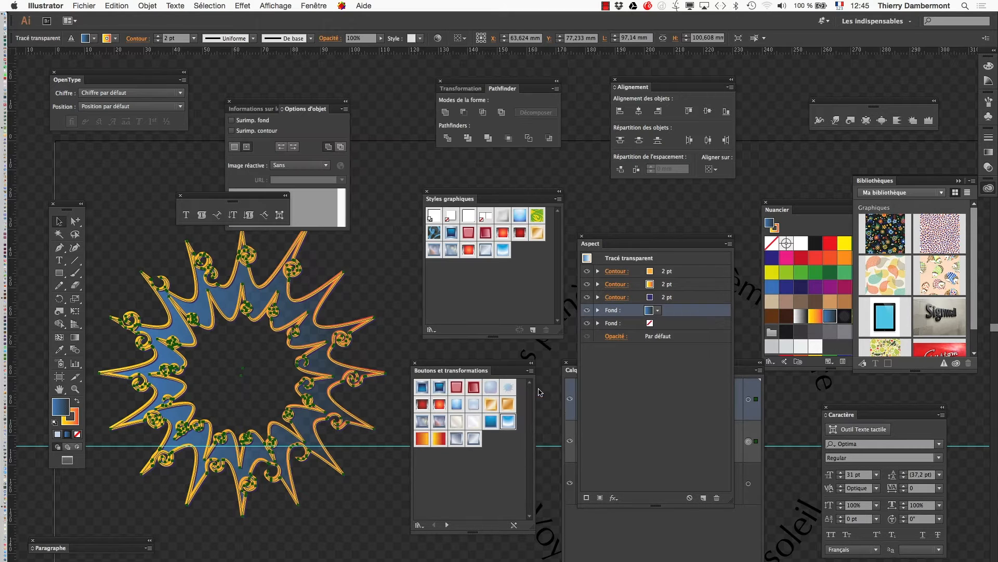
- Hide the transparency checkerboard in the document
alt+super+click(333, 450)
alt+super+click(334, 450)
click(268, 4)
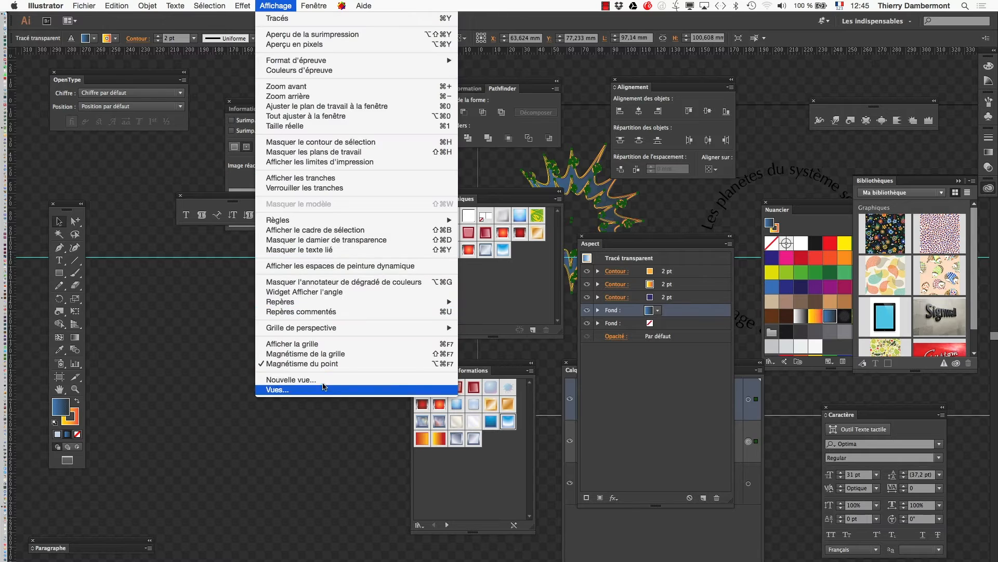
click(367, 241)
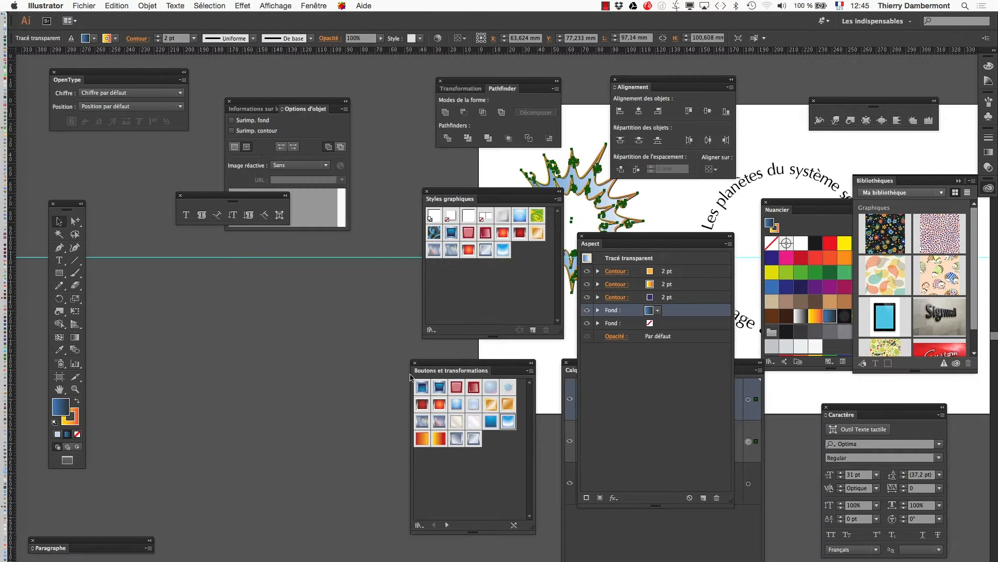
- Hide all panels and move the sun into the middle of the circular text
drag(390, 385, 154, 441)
alt+super+click(293, 445)
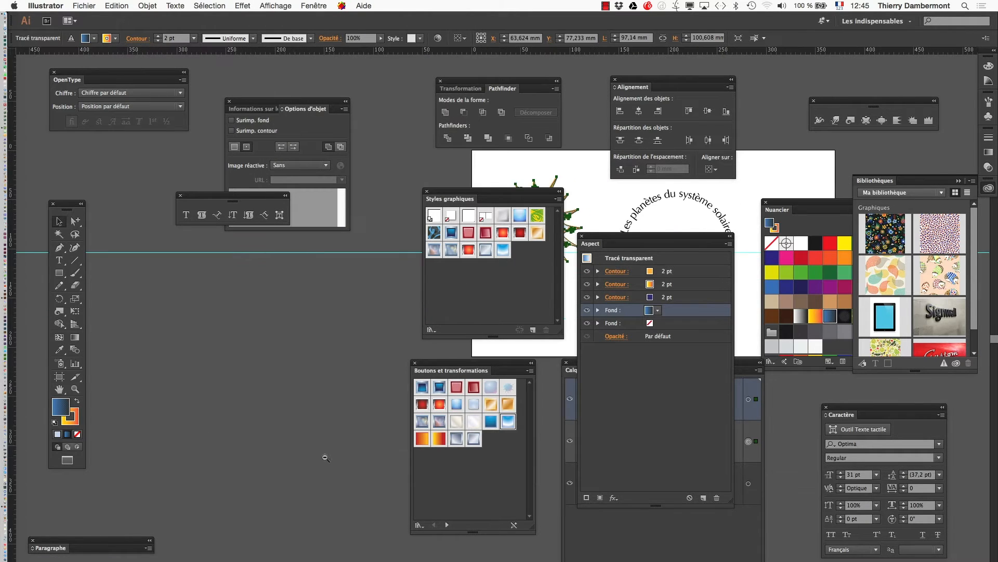
drag(358, 418, 190, 465)
key(Tab)
super+click(460, 284)
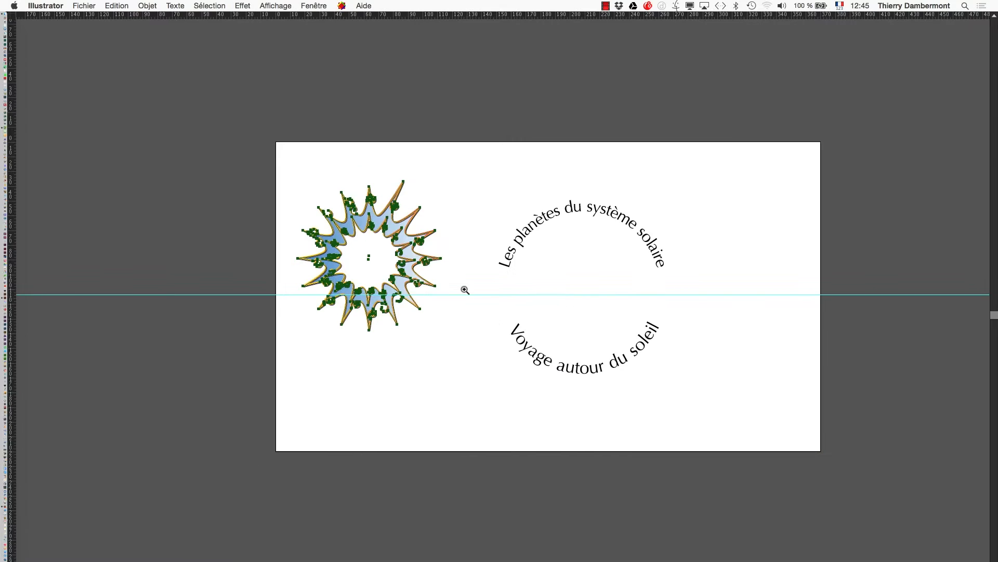
drag(498, 381, 378, 436)
drag(260, 276, 474, 308)
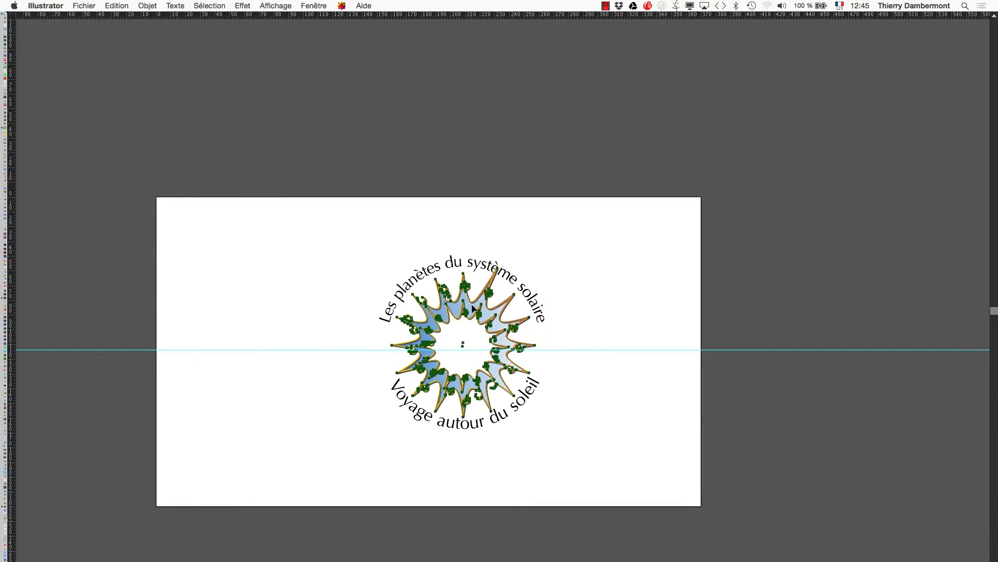
scroll(494, 306, up, 1)
- Show all panels again, activate the Free Transform tool on the sun, and move the Styles graphiques panel off the artwork
key(Tab)
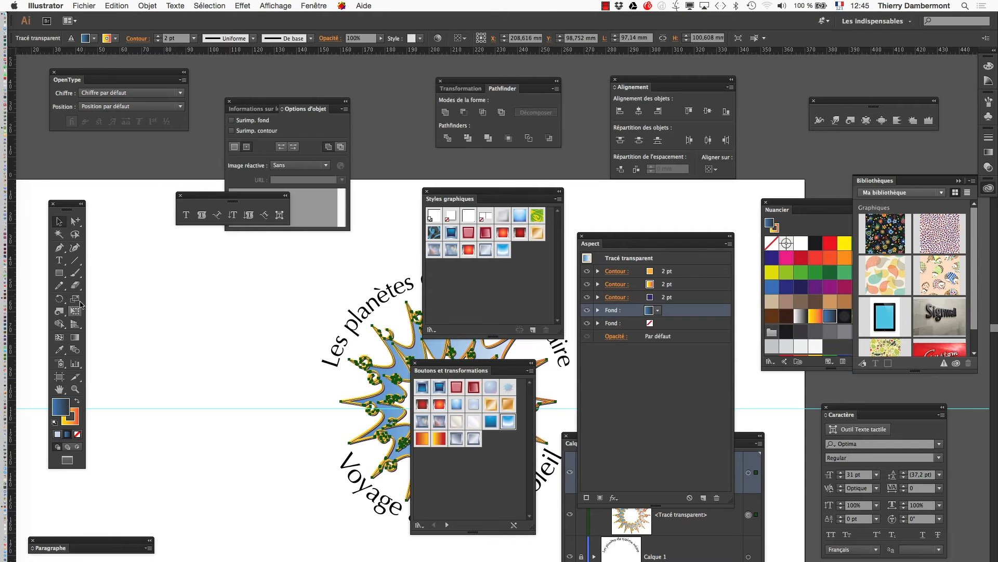
click(76, 312)
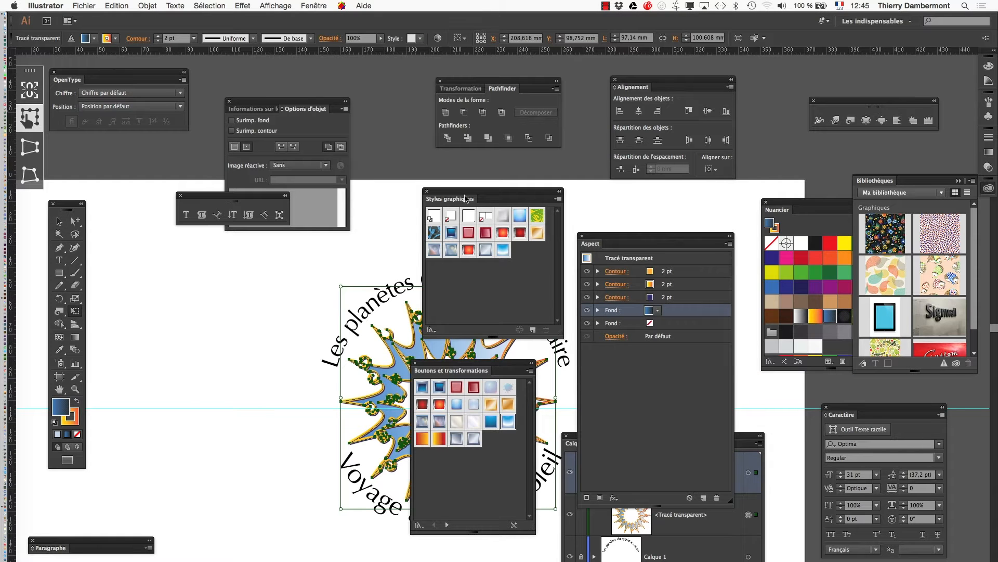
drag(466, 198, 698, 209)
- Enable "Mise à l'échelle des contours et des effets" in the general preferences
click(46, 5)
mouse_move(73, 37)
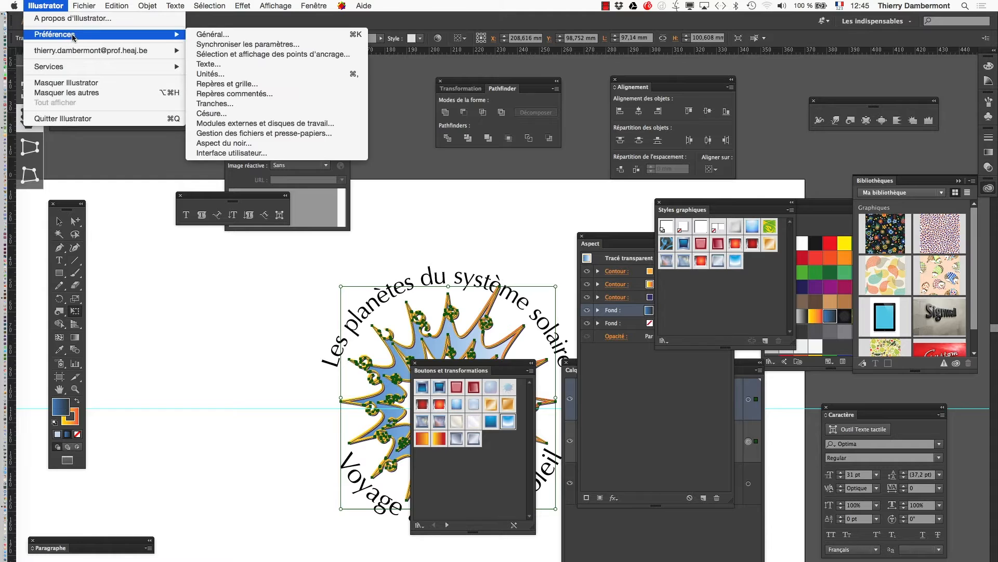
click(211, 34)
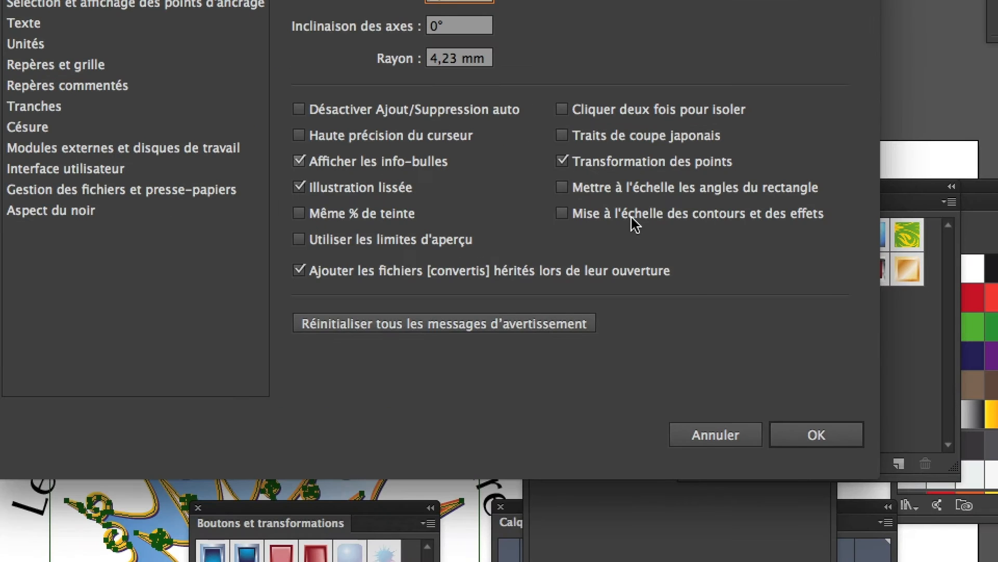
click(633, 220)
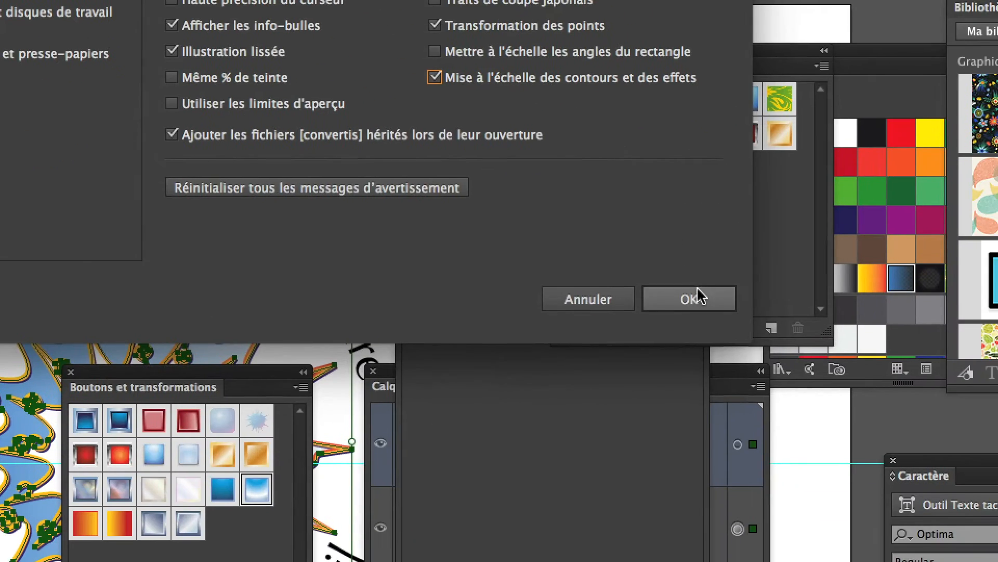
click(759, 401)
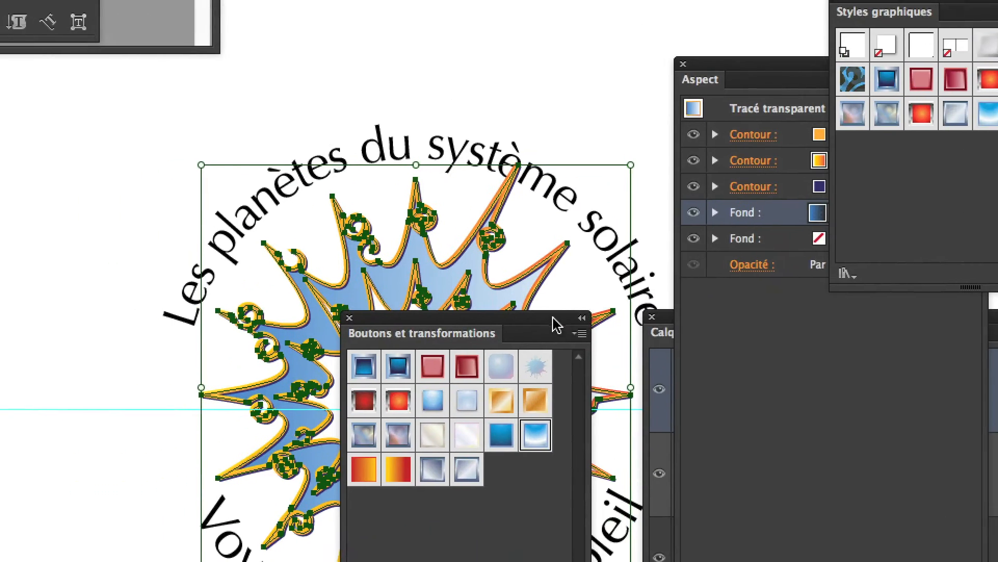
- Move the Boutons et transformations panel clear of the sun and its circular text
drag(556, 325, 125, 341)
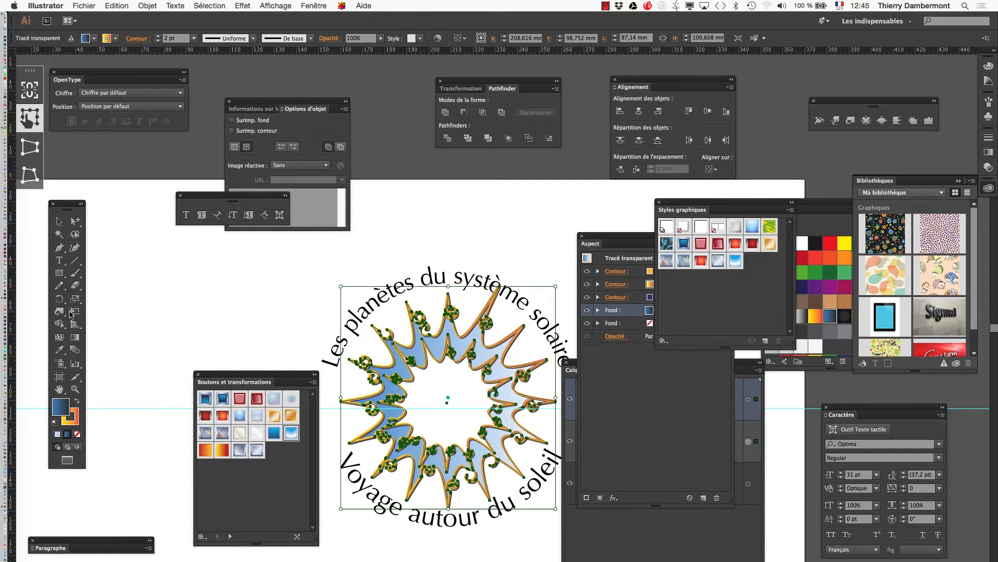
drag(344, 312, 289, 295)
drag(268, 376, 195, 395)
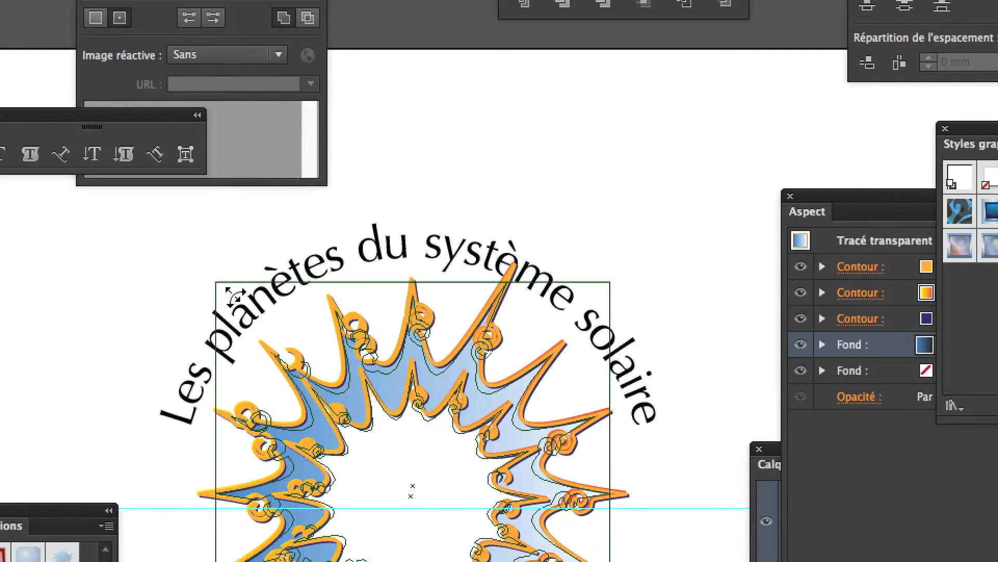
- Try shrinking the sun proportionally about its centre to less than half its size, and bring it back to its former size
drag(238, 272, 372, 411)
click(258, 349)
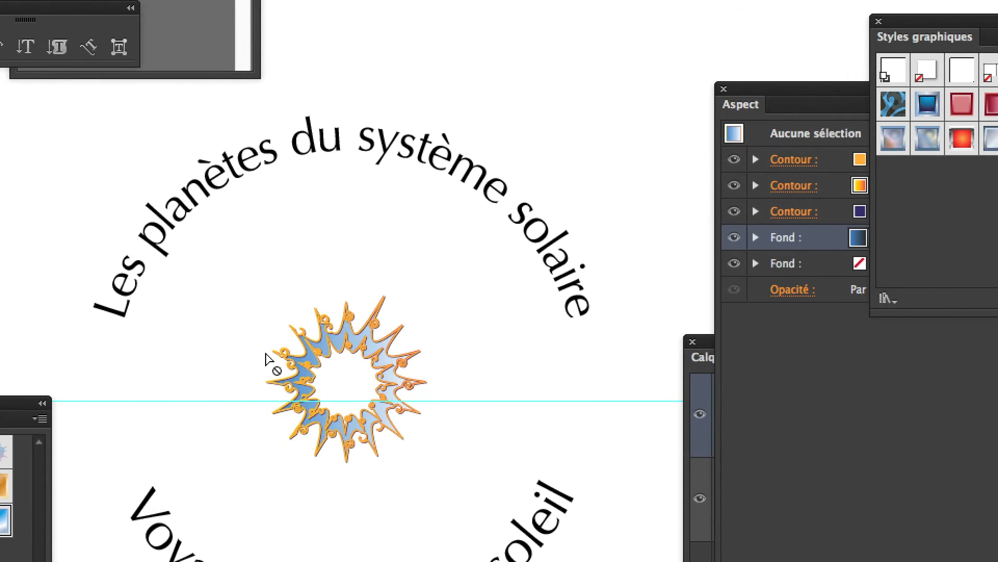
scroll(267, 358, up, 2)
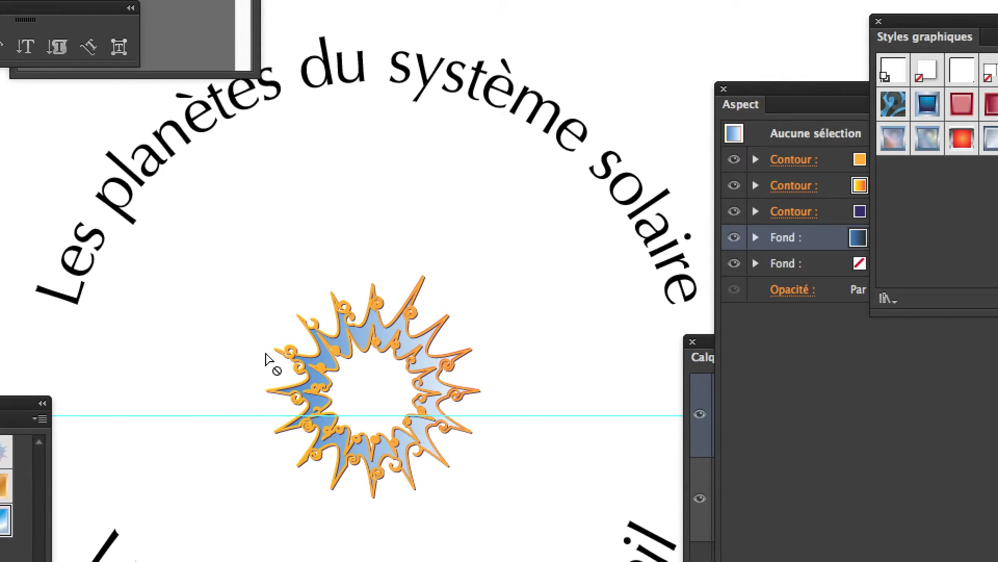
scroll(266, 358, down, 2)
click(267, 359)
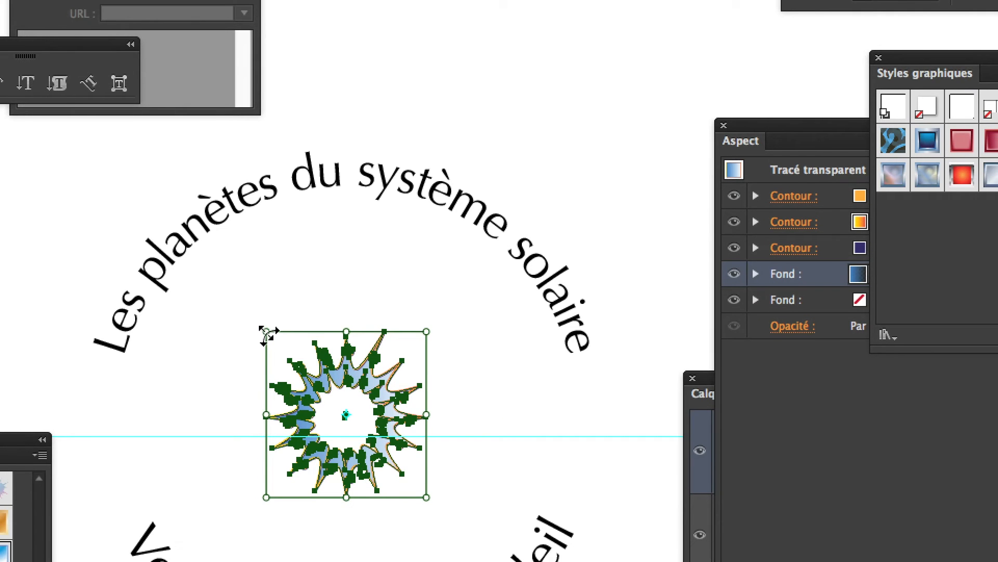
drag(266, 331, 107, 221)
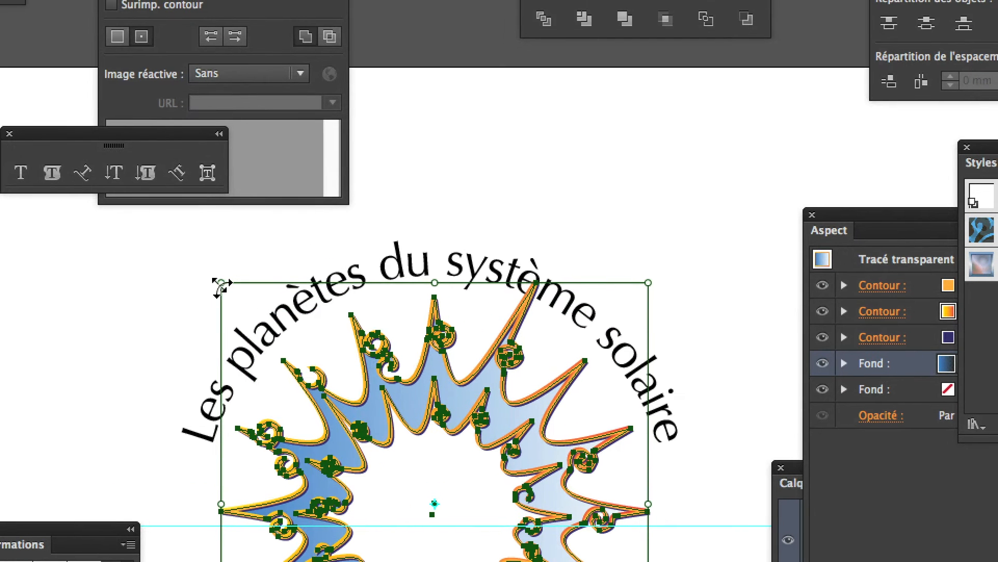
- Scale the sun down proportionally about its centre until it fits inside the circular text, deselect it, and hide the panels to view the artwork
drag(236, 257, 237, 302)
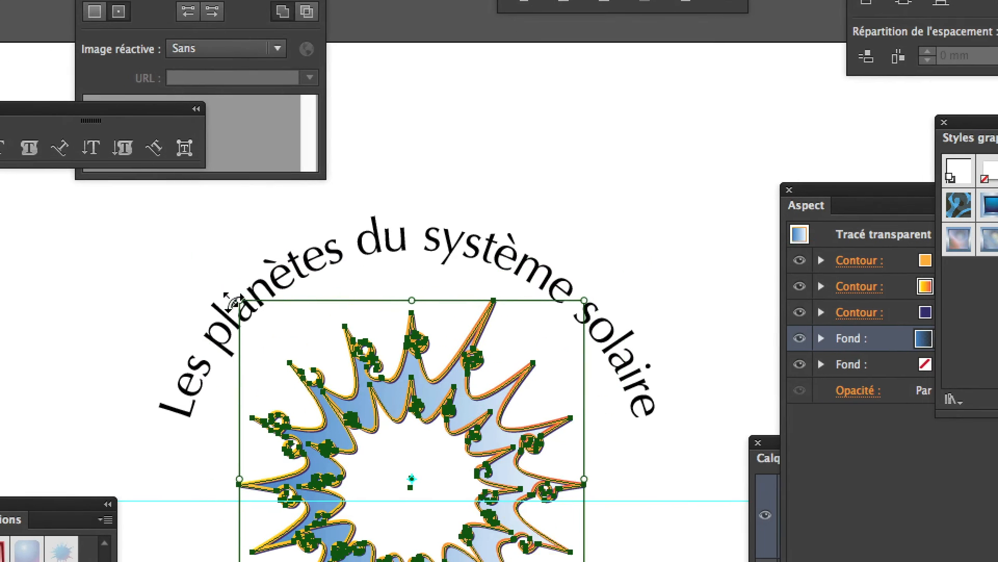
click(165, 319)
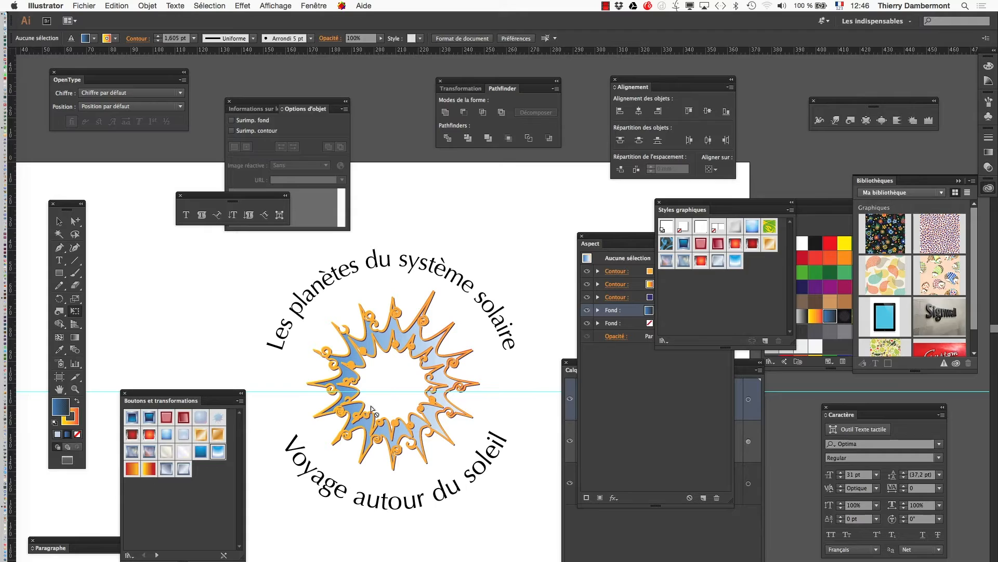
key(Tab)
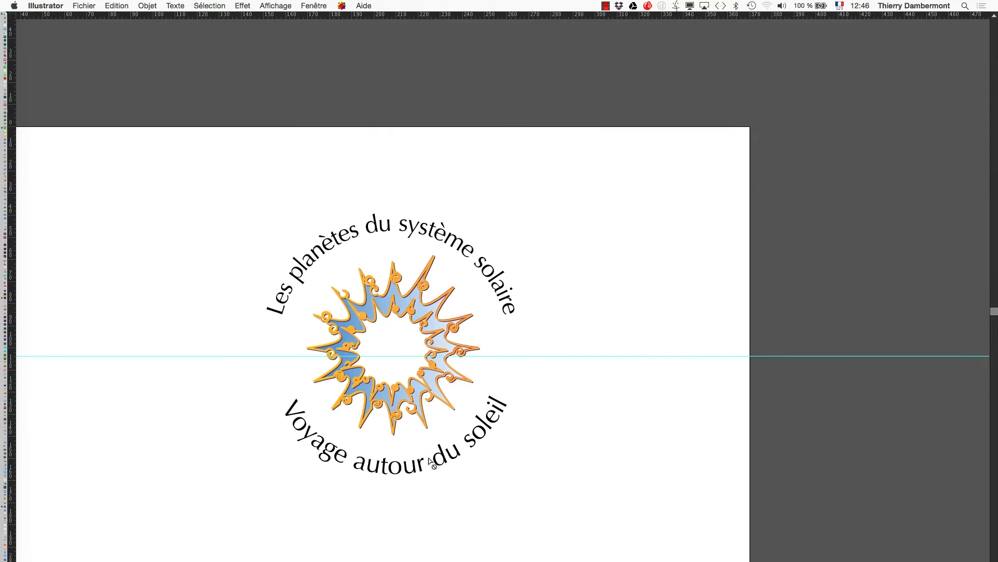
alt+click(408, 369)
drag(566, 418, 537, 440)
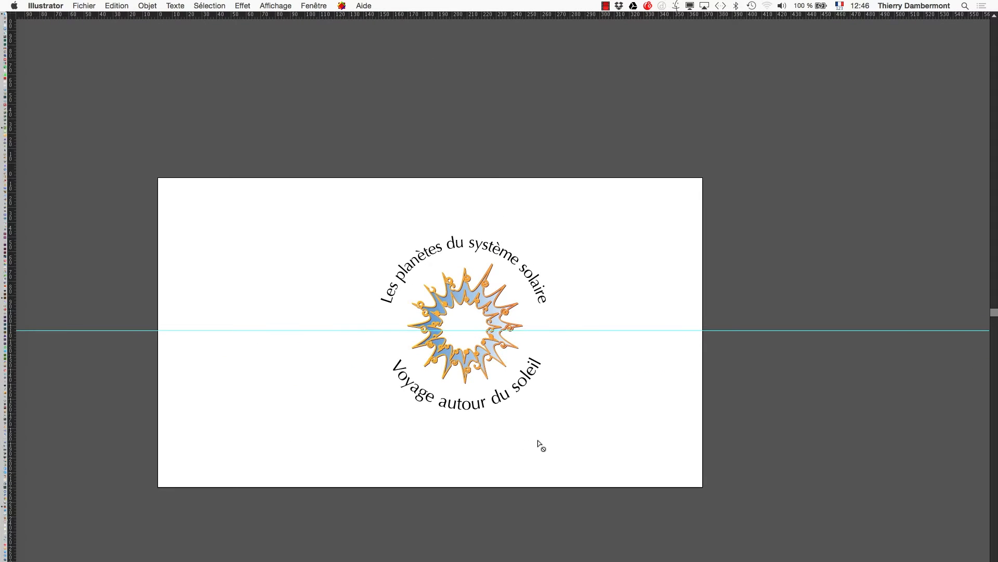
- Show the panels again, reset the Les indispensables workspace, and display the tools in two columns
key(Tab)
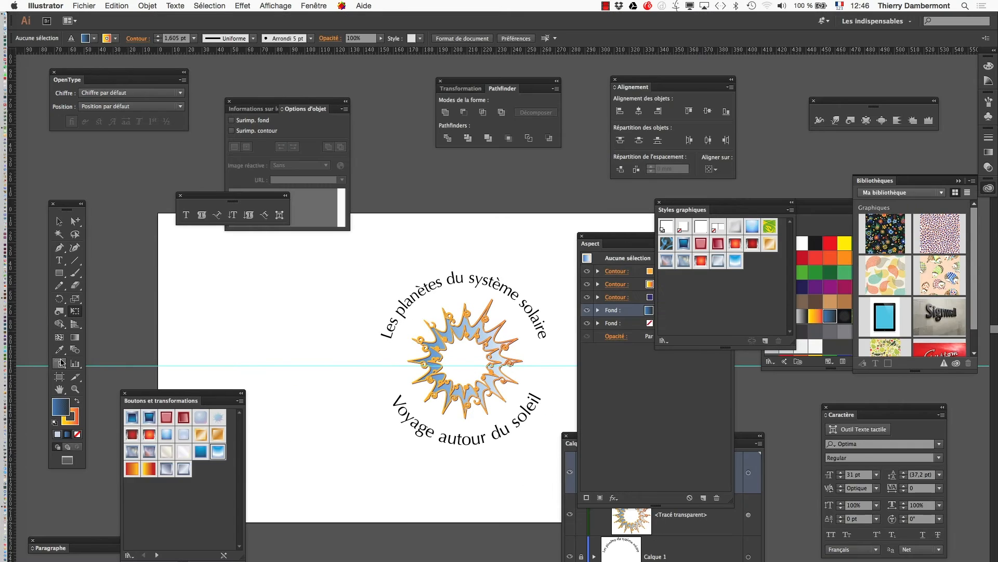
click(60, 377)
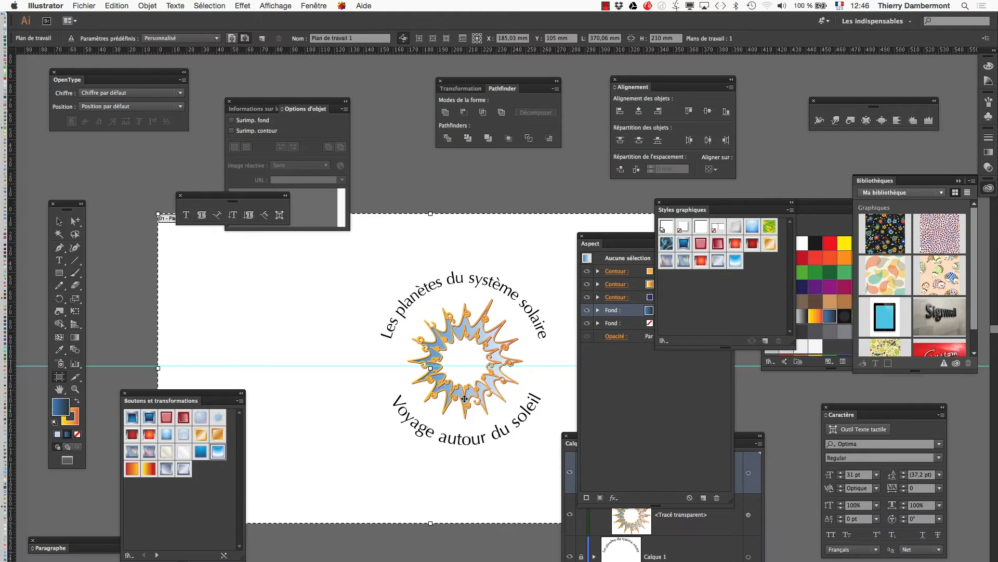
click(59, 221)
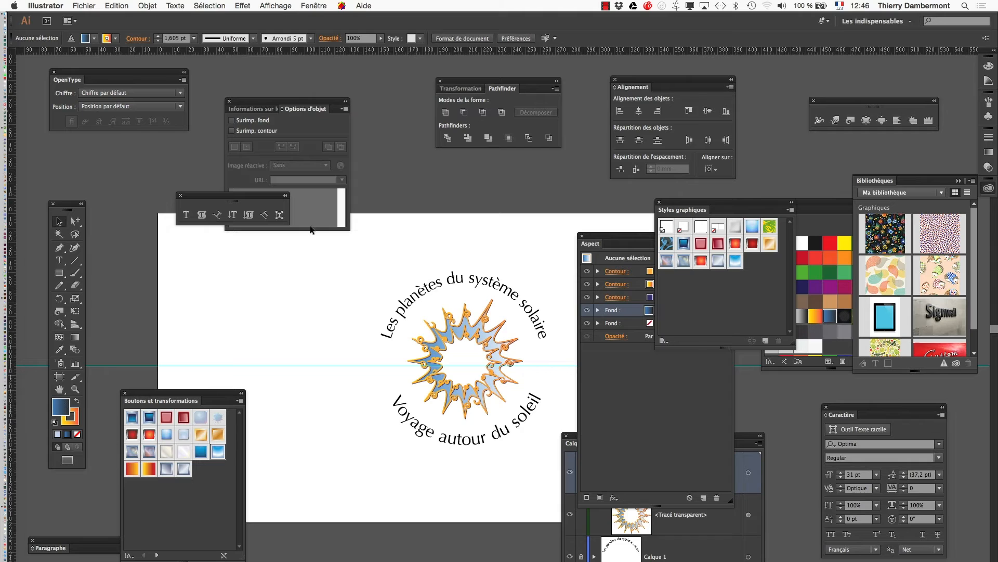
click(878, 21)
click(893, 121)
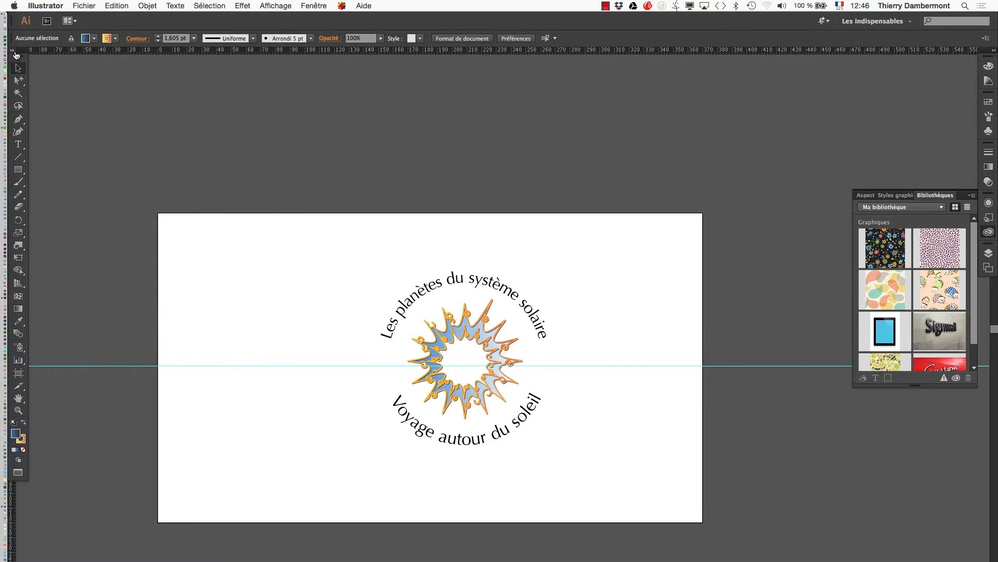
click(15, 54)
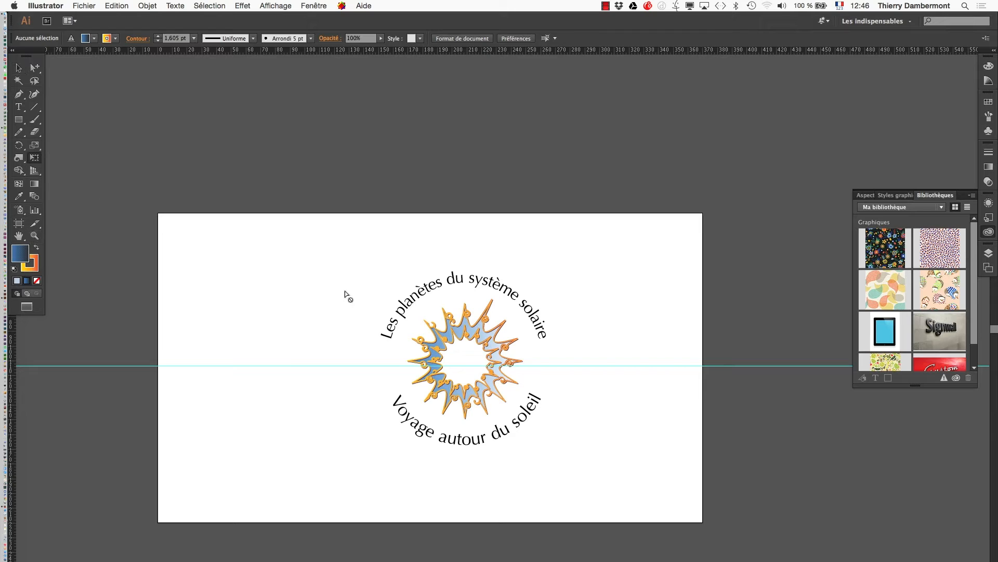
- Enlarge the artboard upward, downward and to the right to about 445 × 265 mm, and leave artboard editing
click(19, 223)
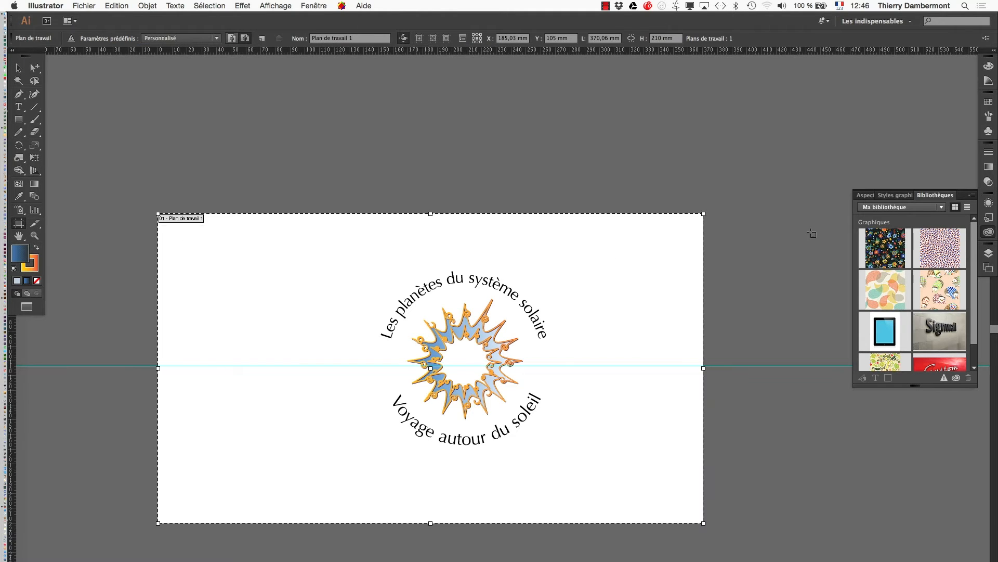
drag(697, 214, 814, 157)
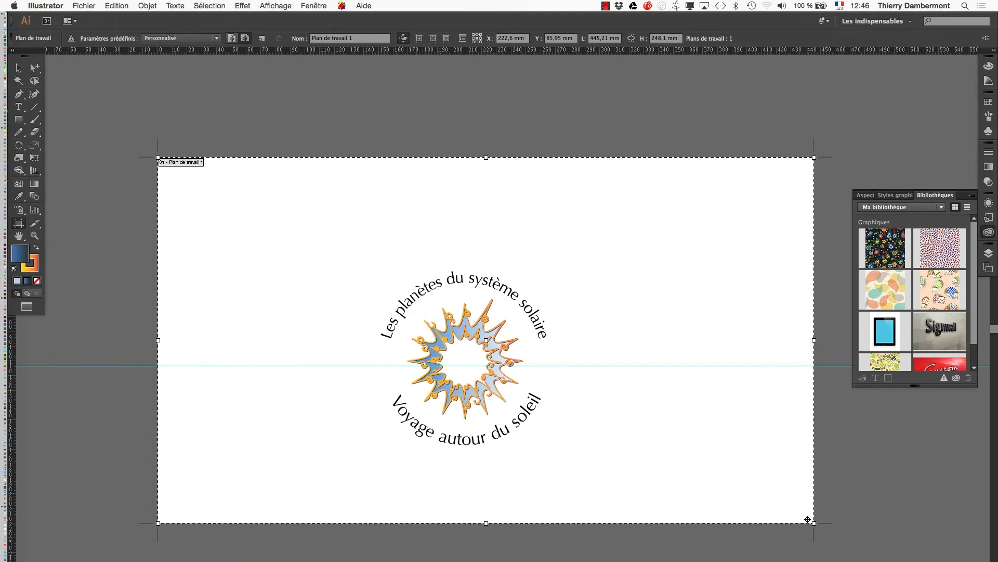
drag(813, 521, 814, 549)
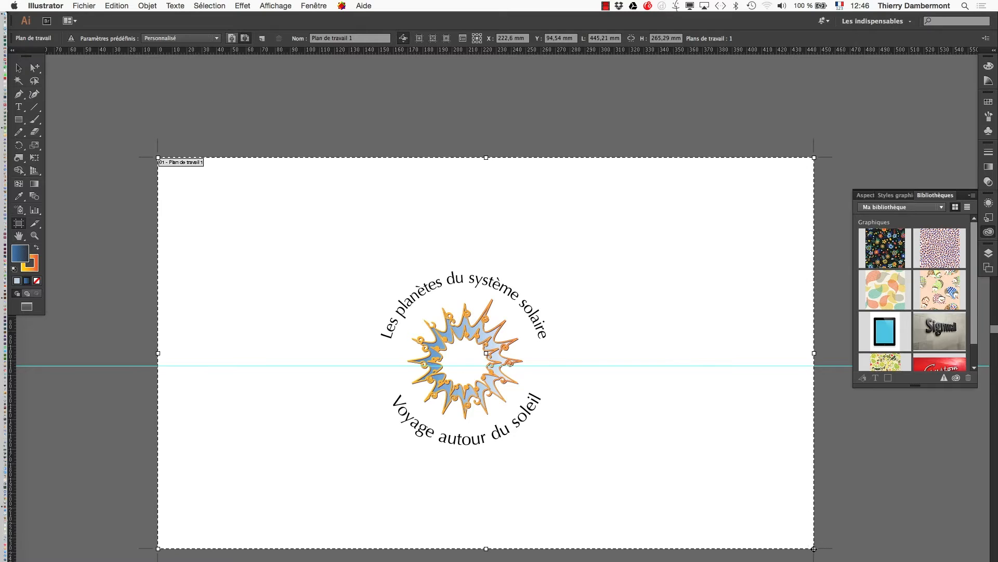
click(21, 97)
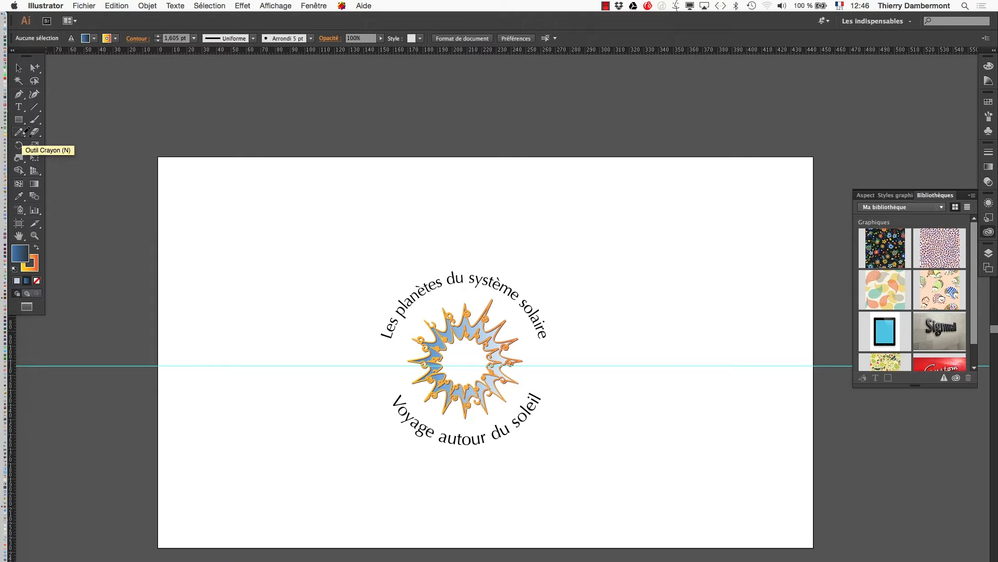
- Draw eight wavy freehand Pencil paths radiating outward from the circular text: four to its right, two above and two to its left
click(20, 133)
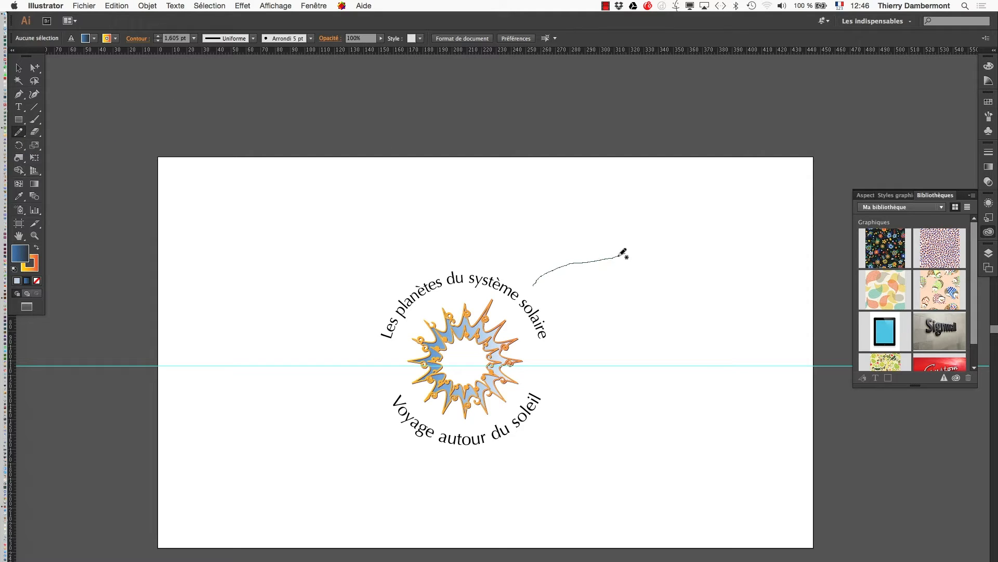
drag(624, 254, 684, 179)
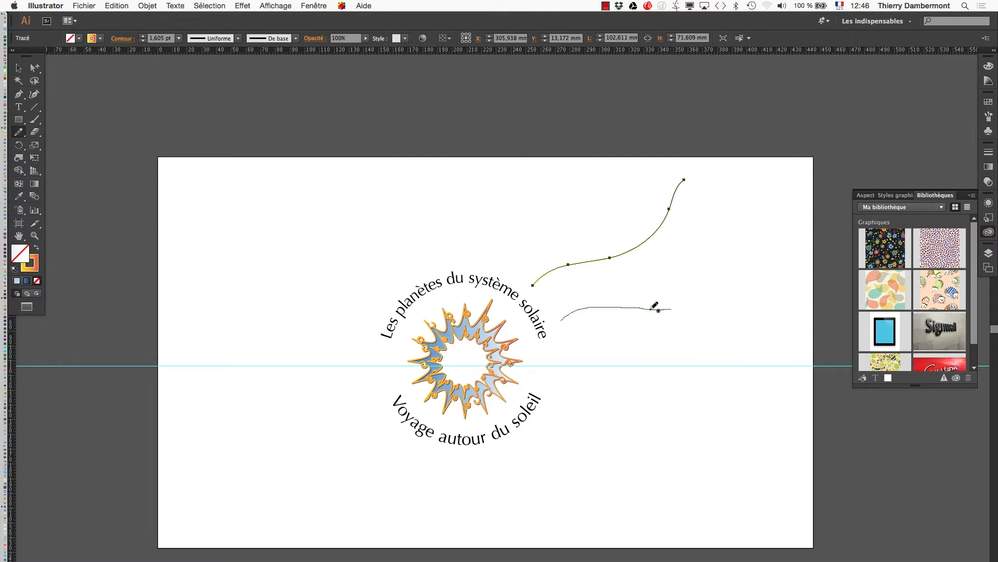
drag(653, 309, 743, 226)
drag(763, 382, 763, 383)
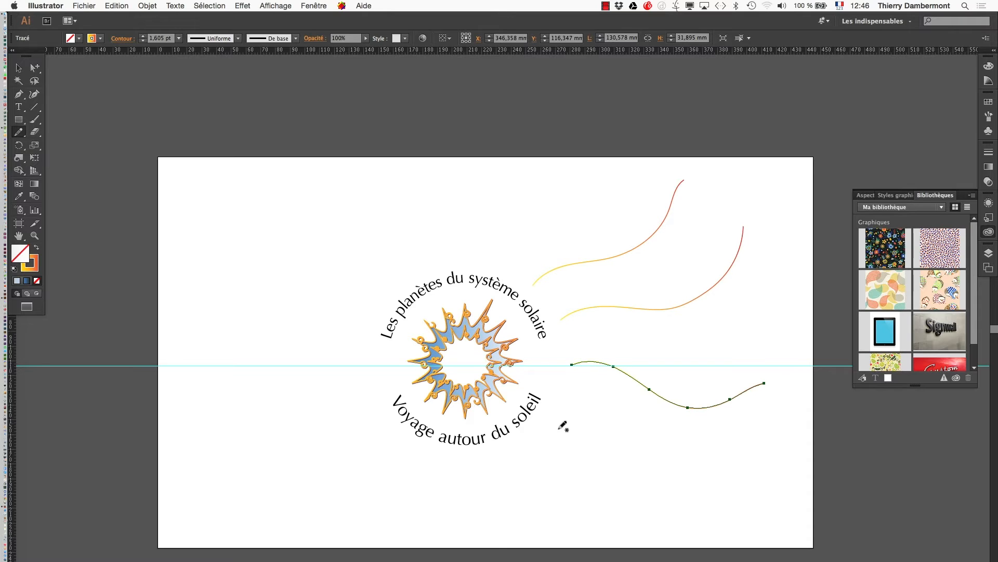
drag(640, 435, 796, 472)
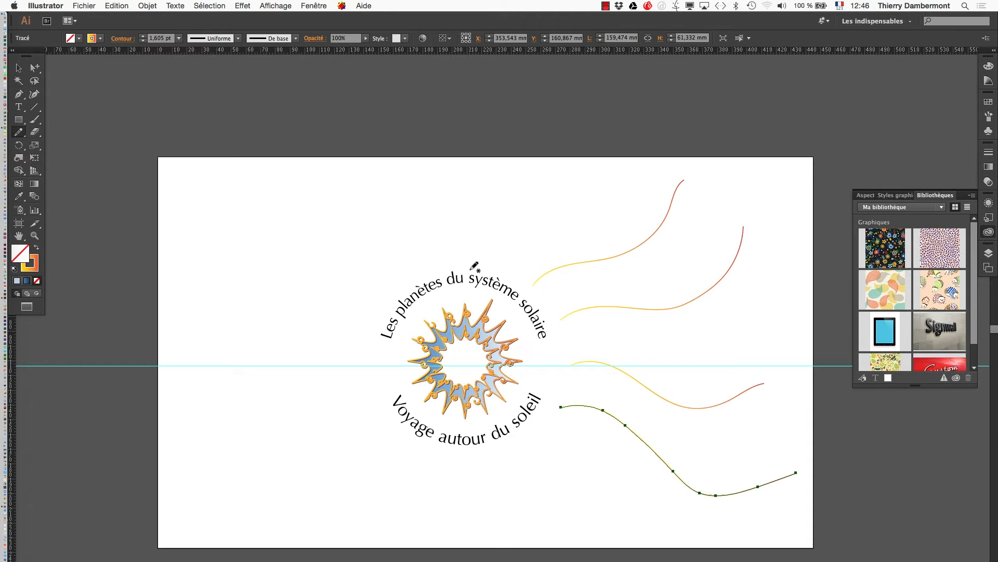
drag(494, 268, 559, 167)
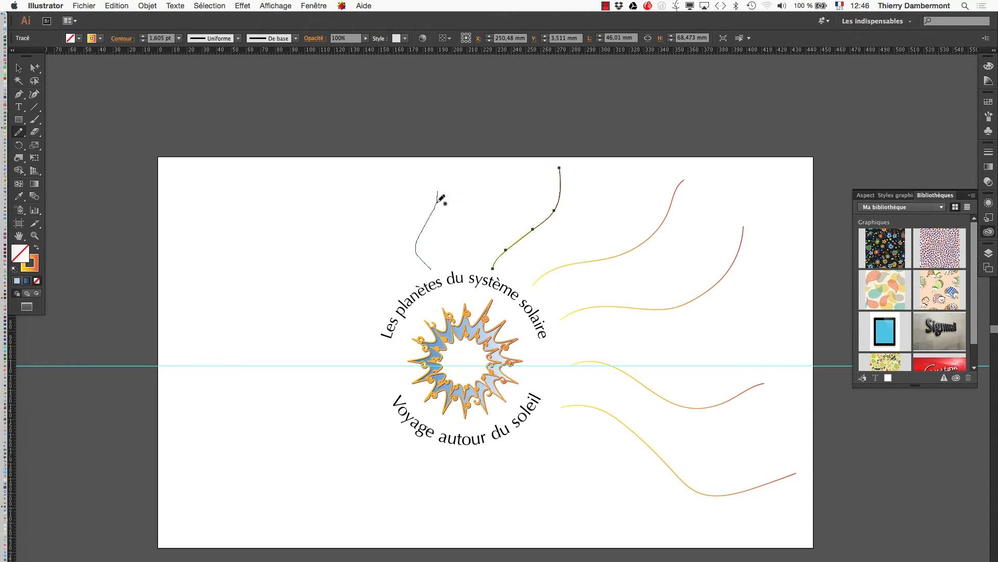
drag(438, 194, 434, 176)
drag(209, 226, 204, 212)
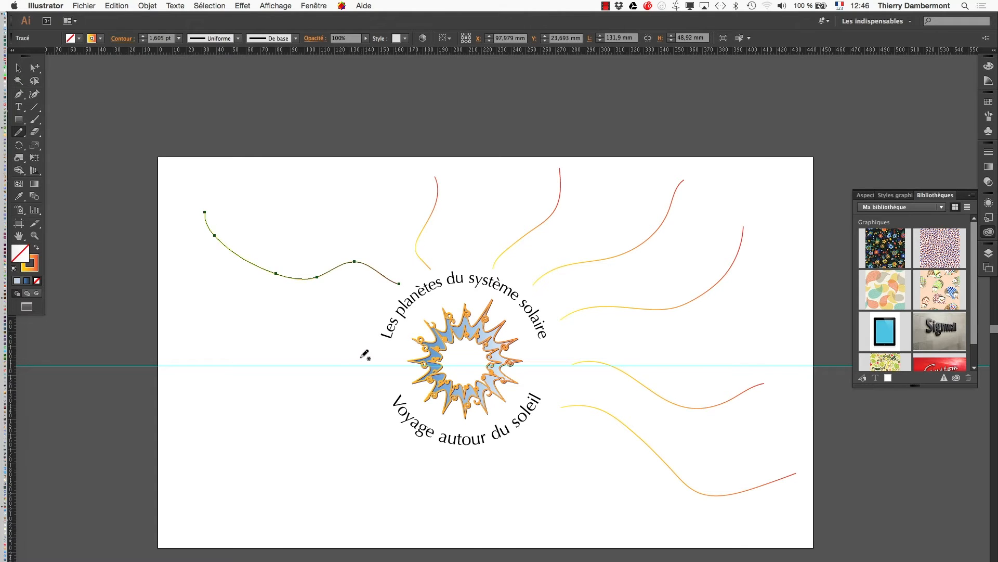
drag(264, 360, 186, 324)
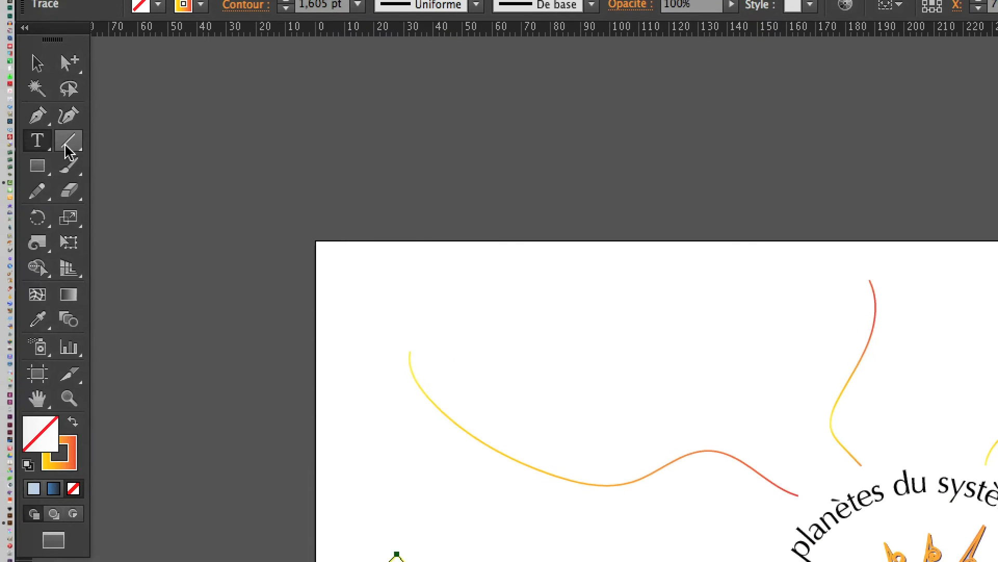
- Detach the type tools as a floating set above the artwork and enter "la planète Mercure" along the lower of the two left wavy paths
drag(49, 149, 335, 195)
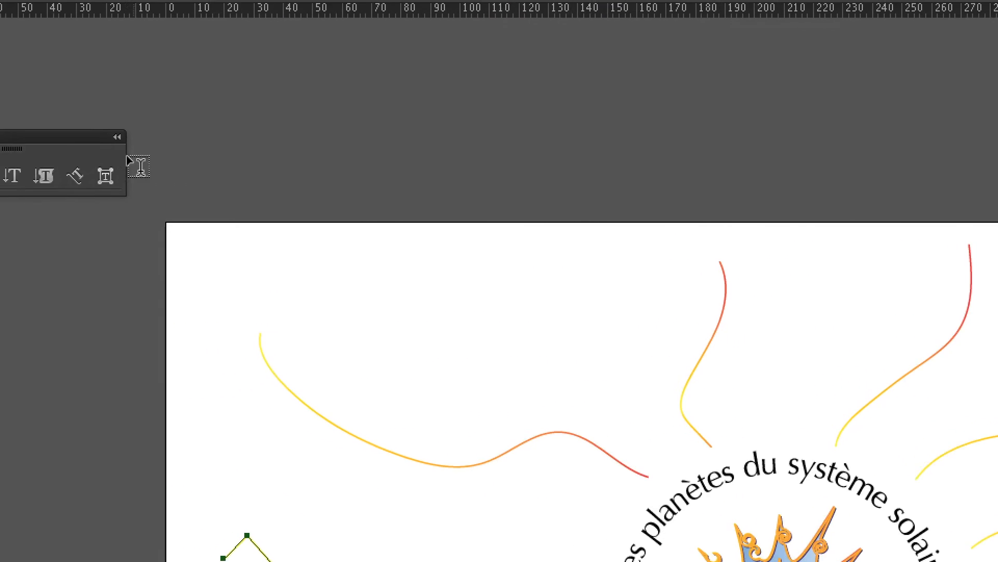
drag(46, 138, 625, 241)
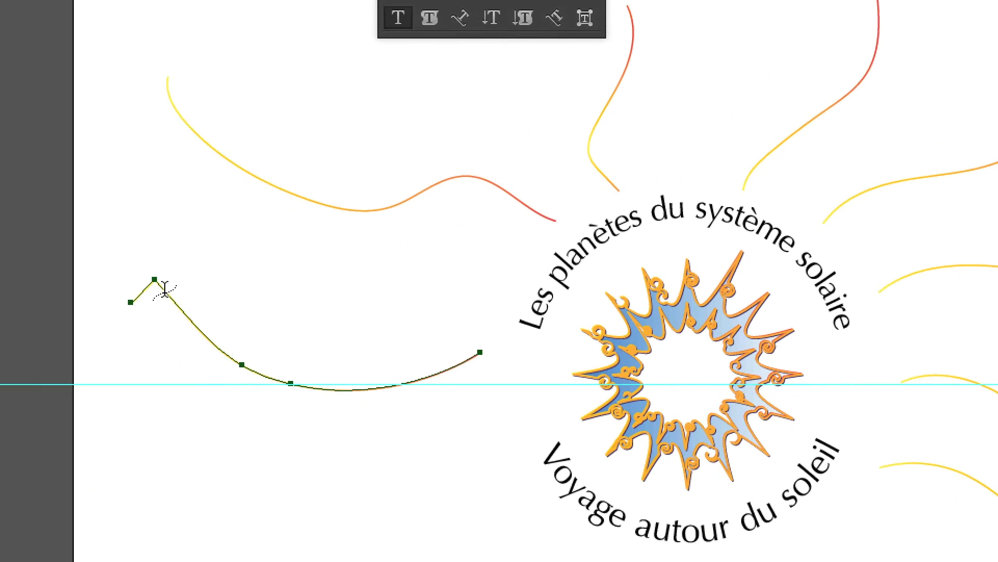
click(164, 290)
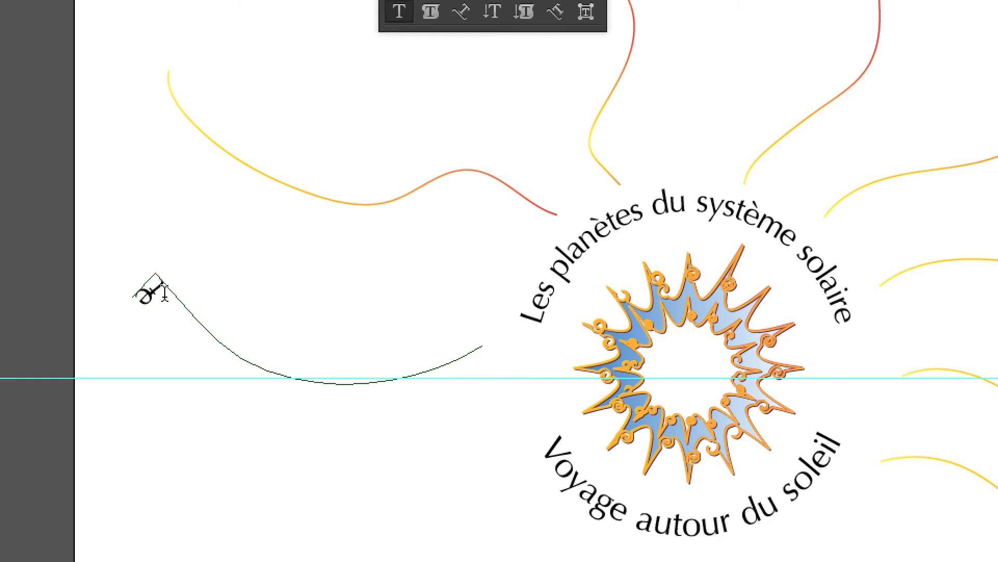
text(Pl)
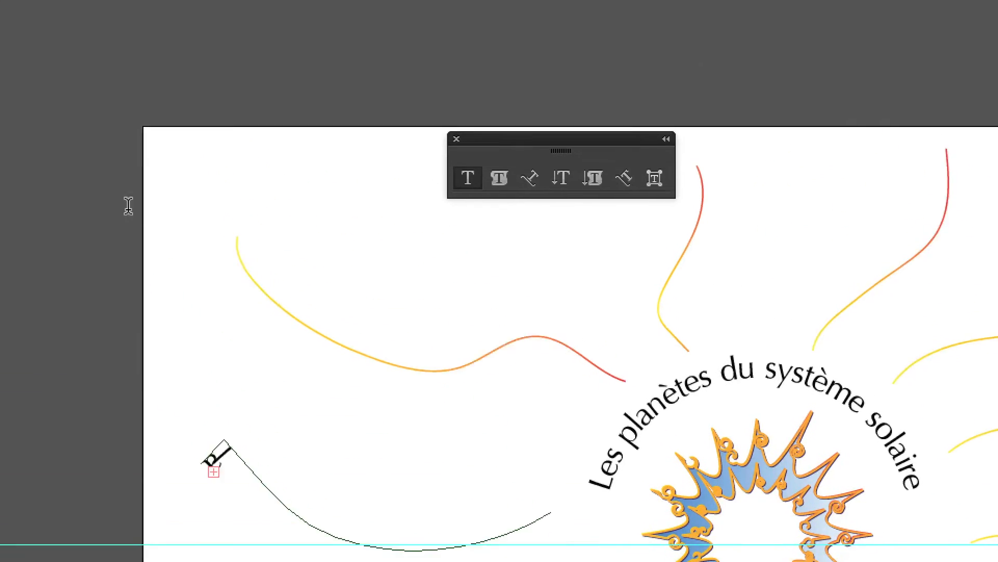
- Reposition the brackets of the Mercure text to reveal all its words, flip it onto the path's upper side, and deselect it
click(34, 123)
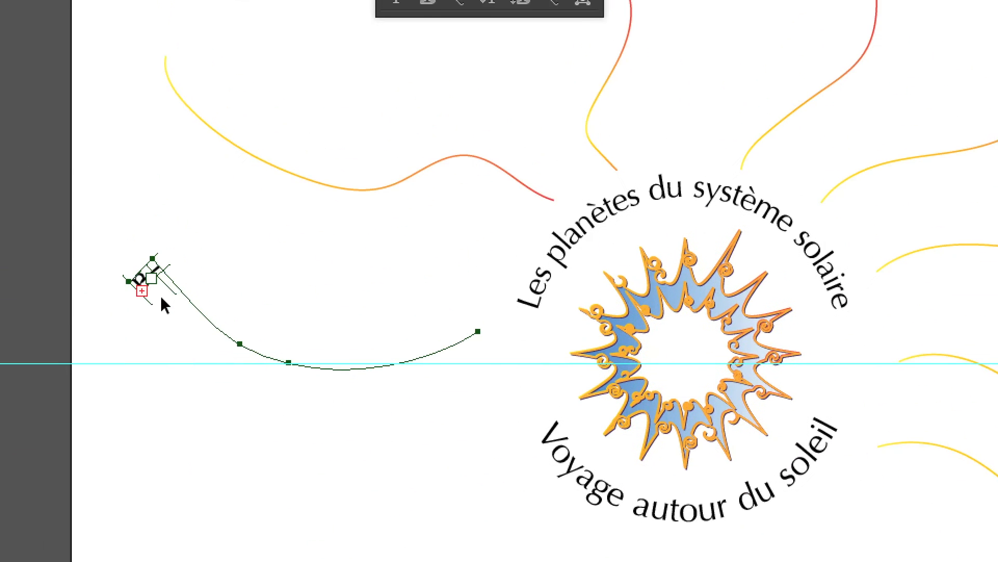
drag(165, 294, 420, 427)
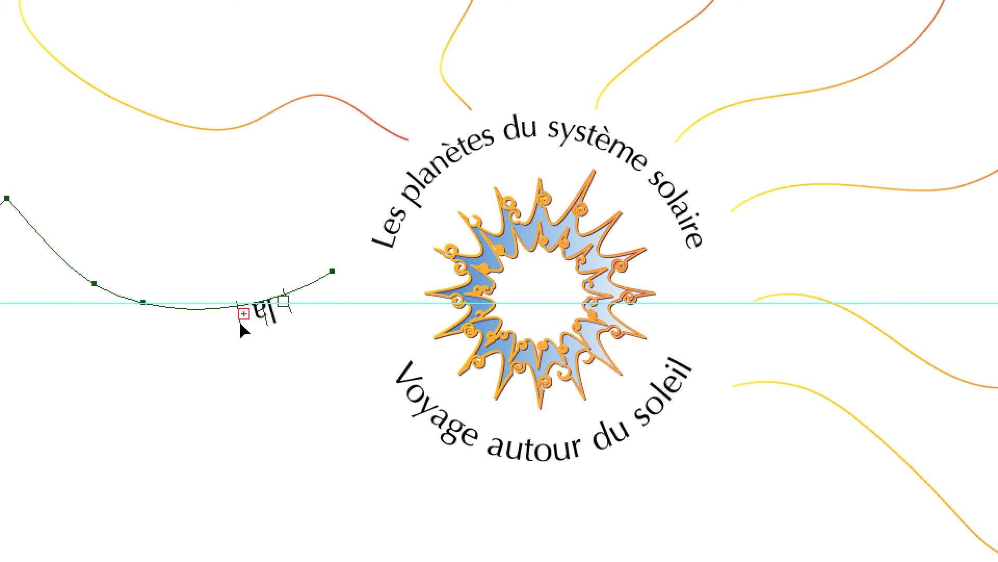
drag(240, 324, 133, 265)
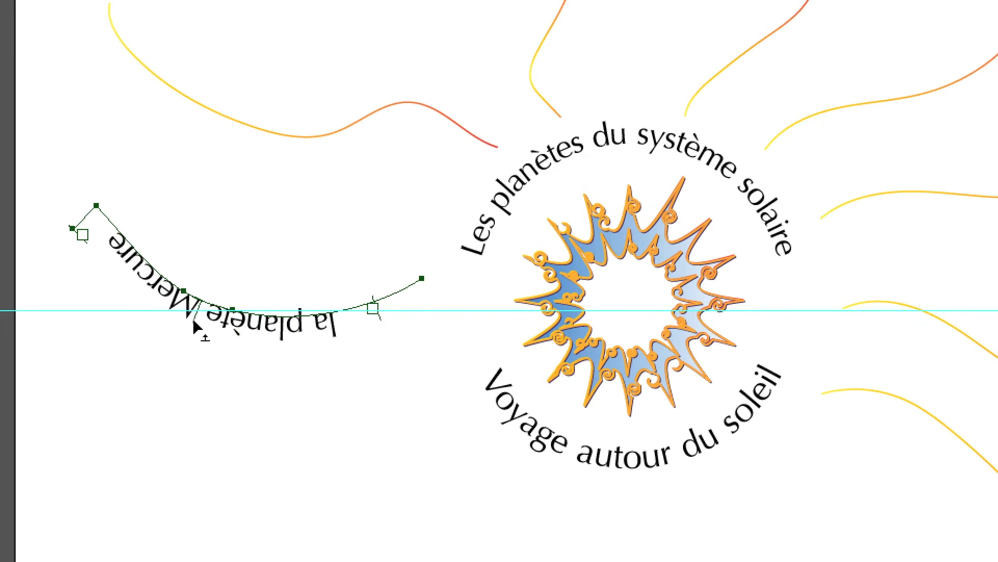
drag(201, 334, 205, 310)
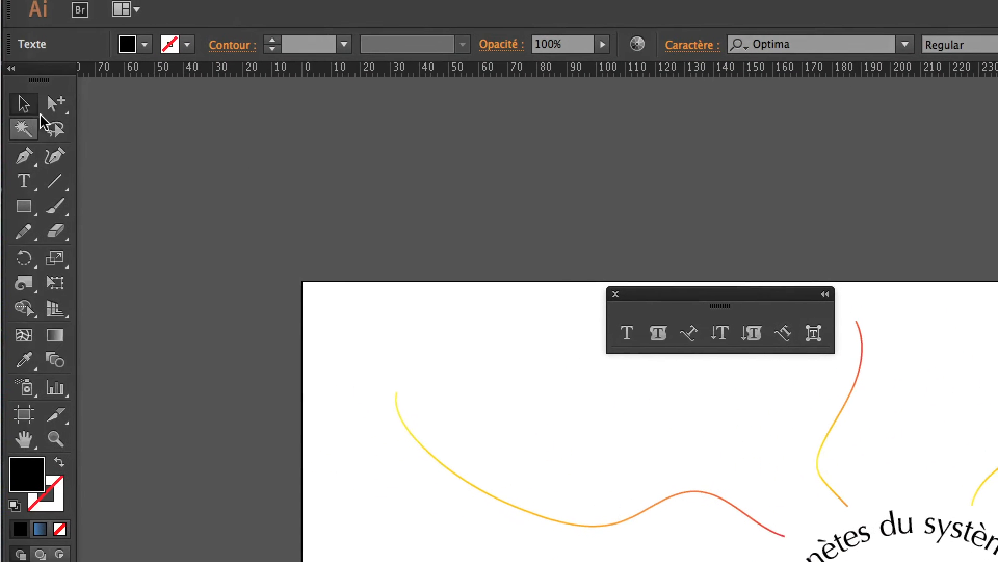
drag(48, 111, 65, 110)
click(157, 303)
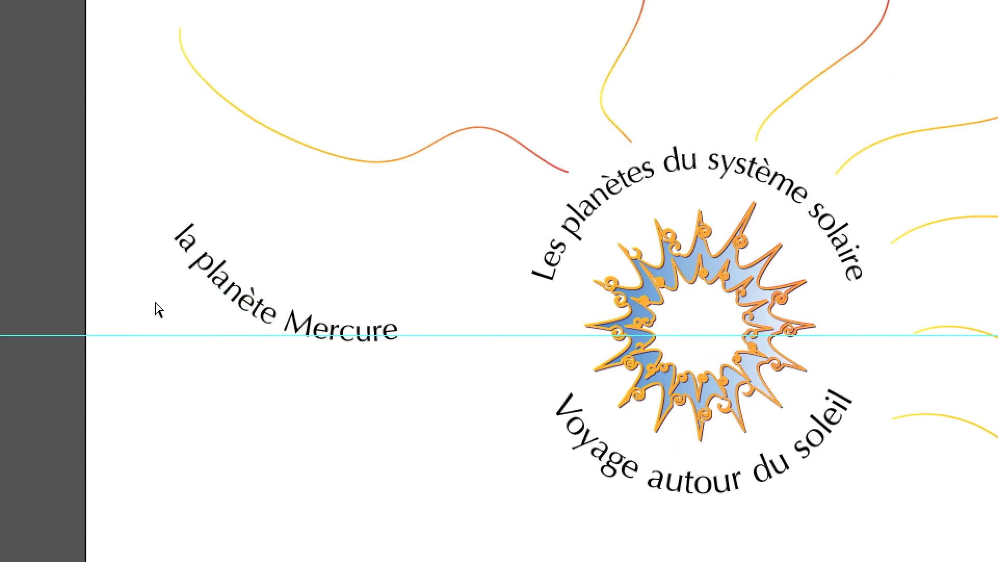
- Remove the short hooked segment at the outer end of the Mercure text path by deleting its end anchor point, and deselect
click(140, 255)
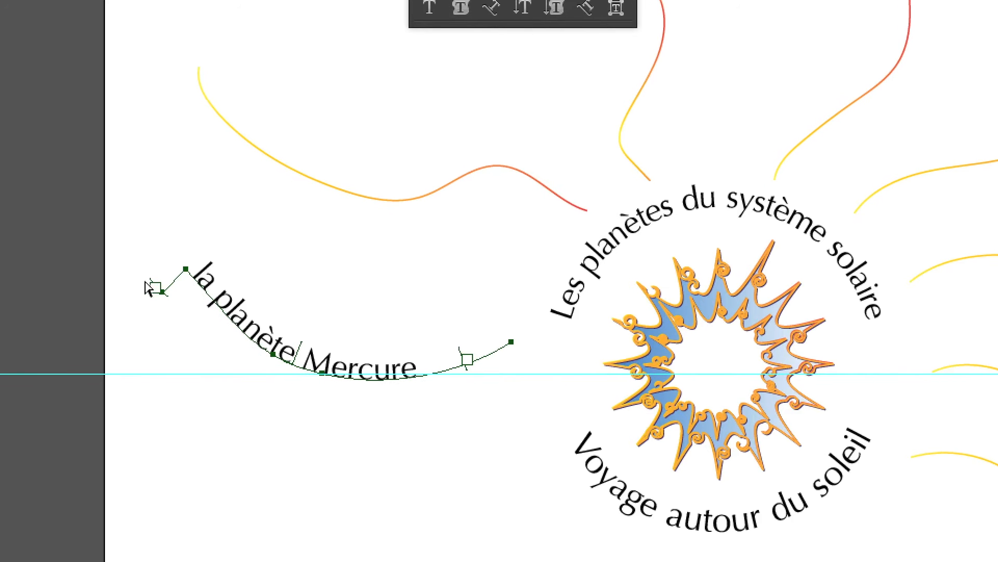
click(147, 285)
click(162, 295)
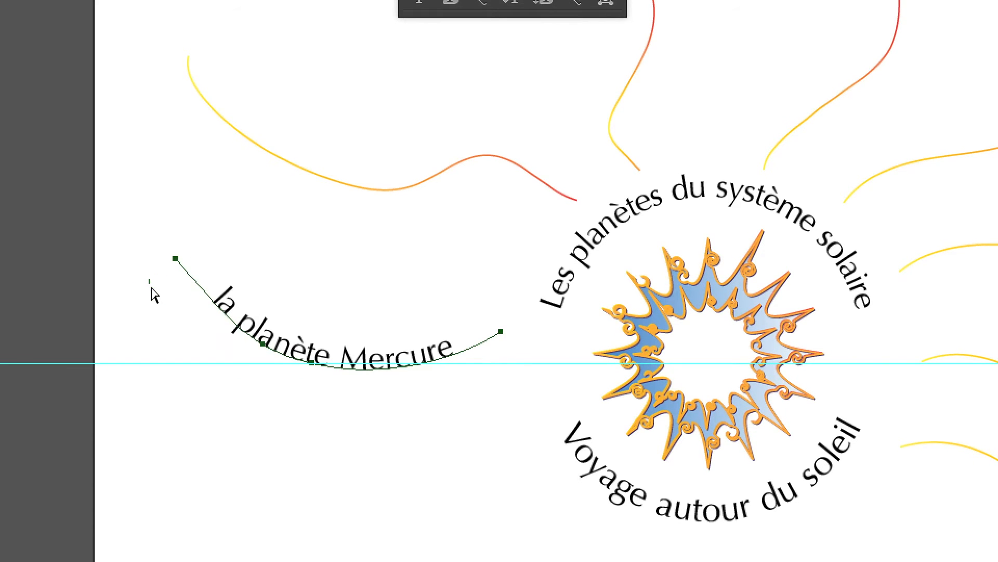
click(153, 299)
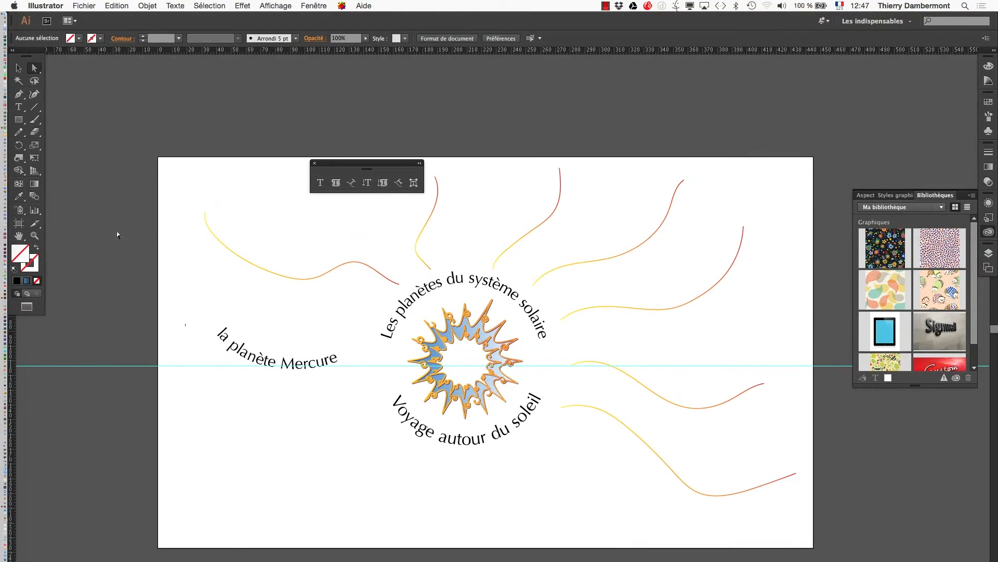
- Append "à une petite disttance" to the end of "la planète Mercure" on its path
click(18, 107)
click(340, 358)
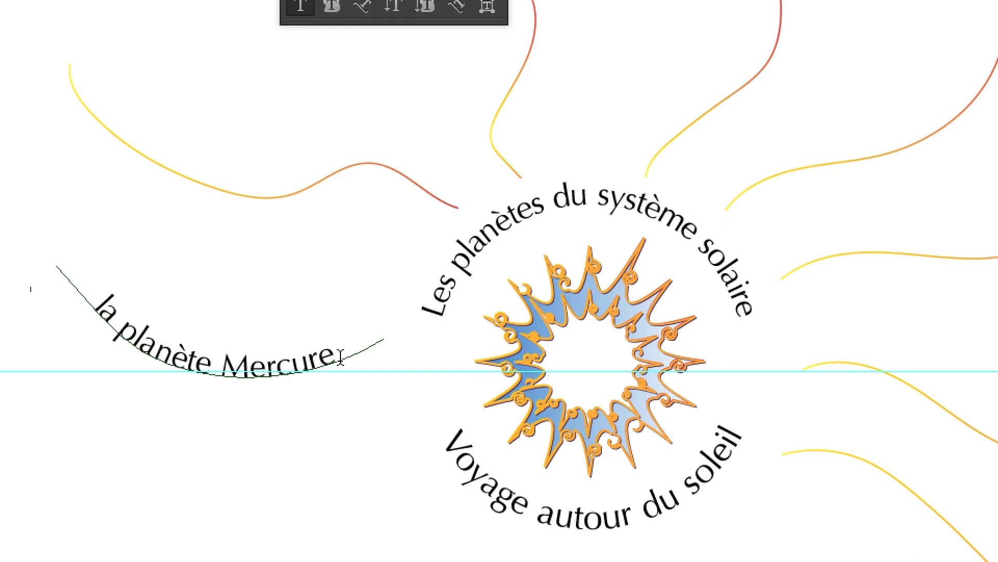
text(à un)
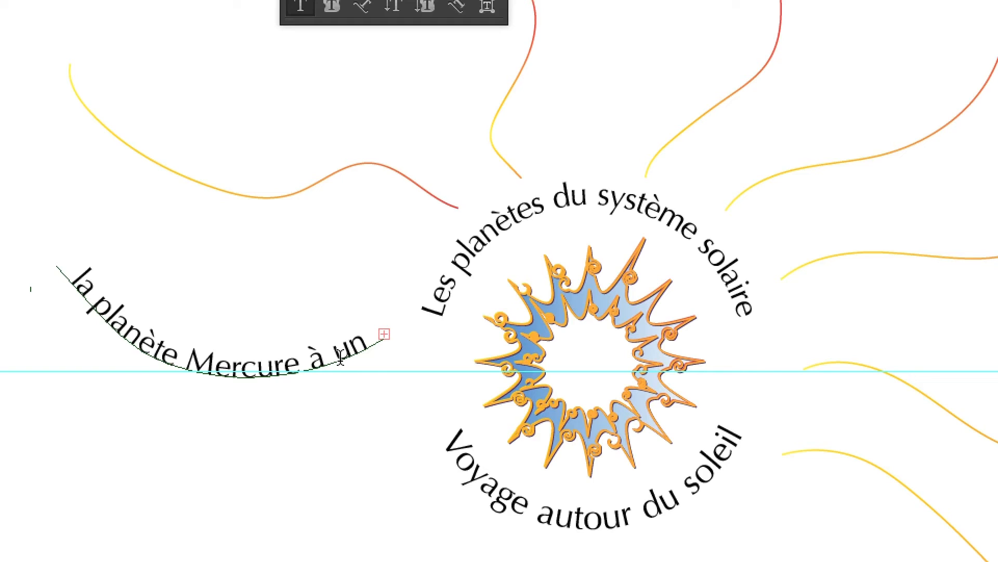
text(g)
key(BackSpace)
key(BackSpace)
text(e)
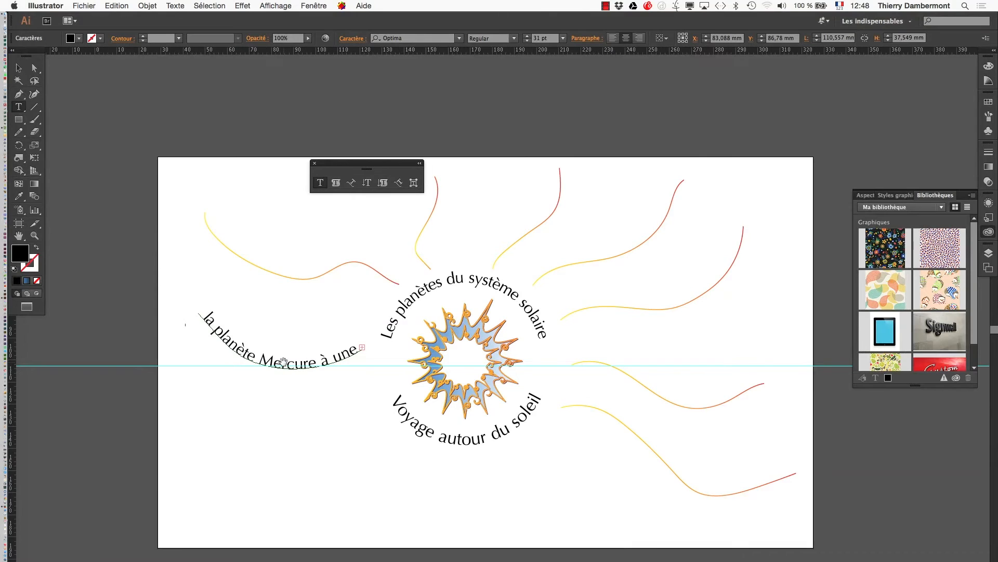
- Extend the outer end of the Mercure text path with the Pen tool, adding a smooth curved anchor point up and beyond the artboard's left edge
scroll(283, 359, up, 1)
drag(283, 363, 383, 393)
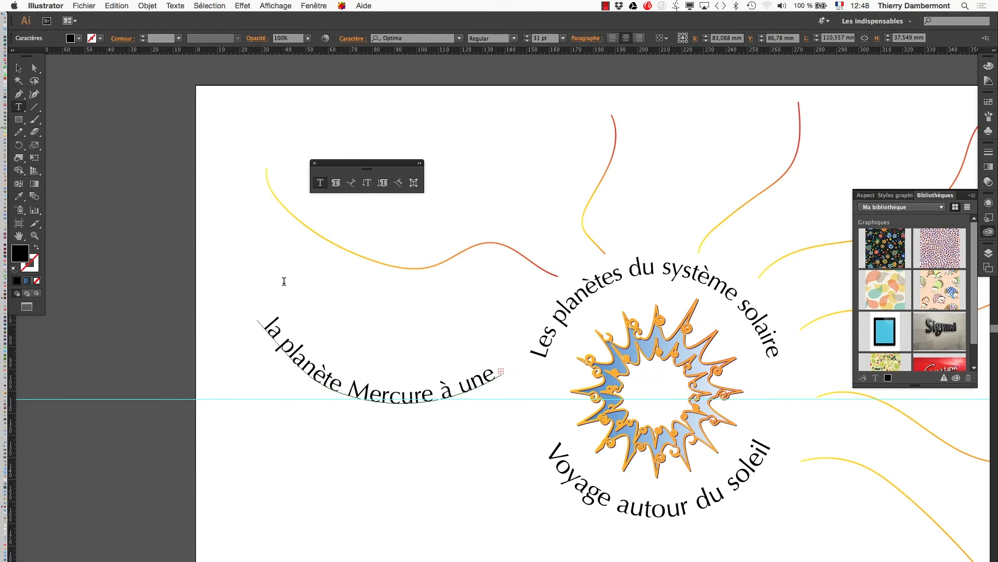
key(Escape)
key(a)
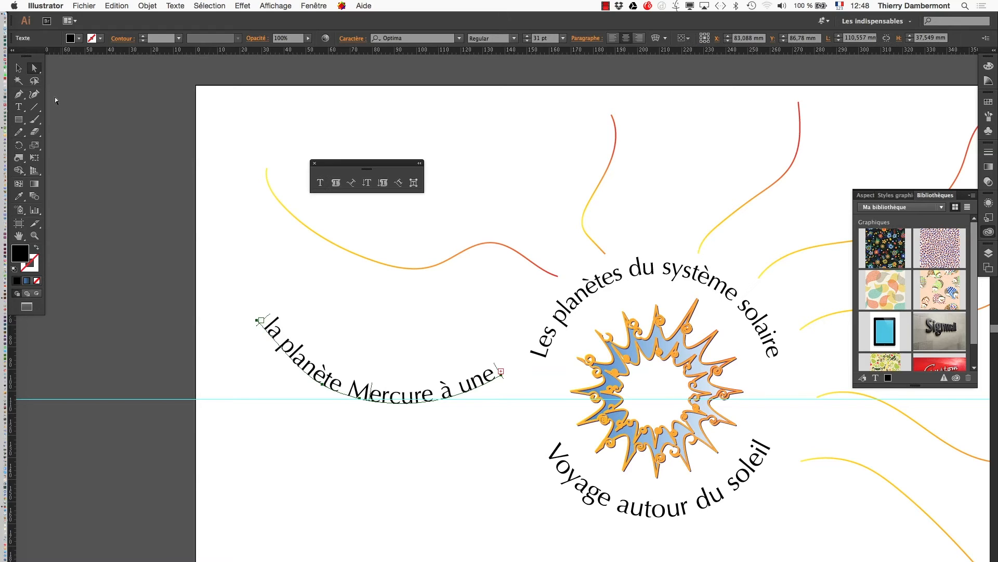
click(19, 95)
scroll(255, 326, up, 1)
super+click(257, 326)
click(258, 312)
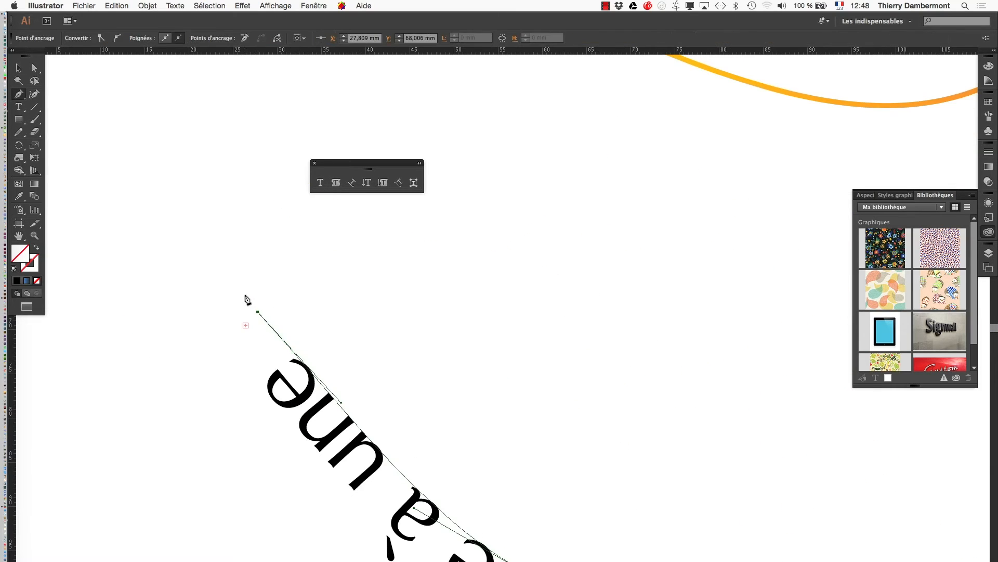
alt+super+click(336, 321)
alt+super+click(368, 330)
drag(474, 371, 409, 467)
drag(228, 218, 129, 190)
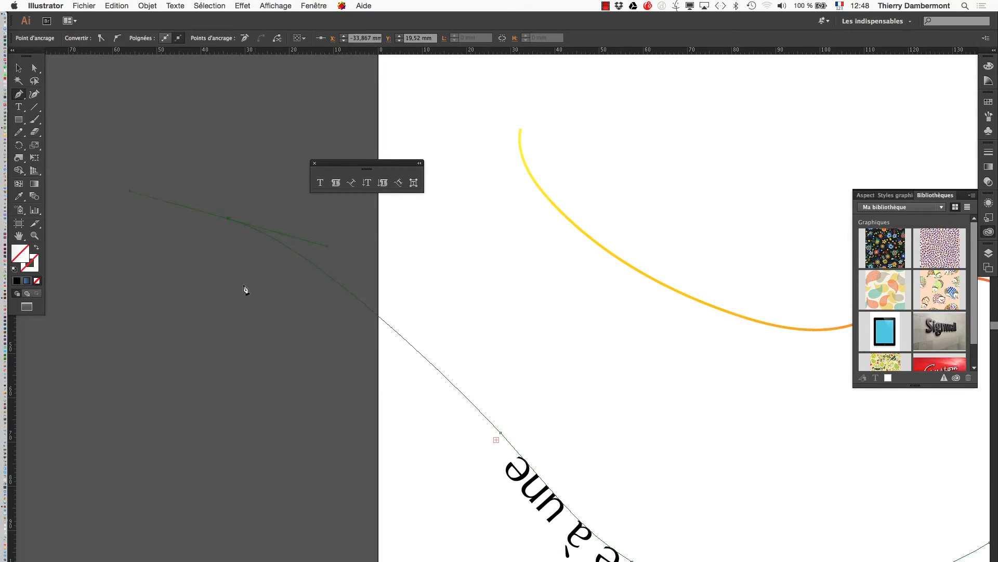
- Stretch the text area over the extended path, flip the Mercure text upright onto the path's upper side, and deselect it
click(19, 68)
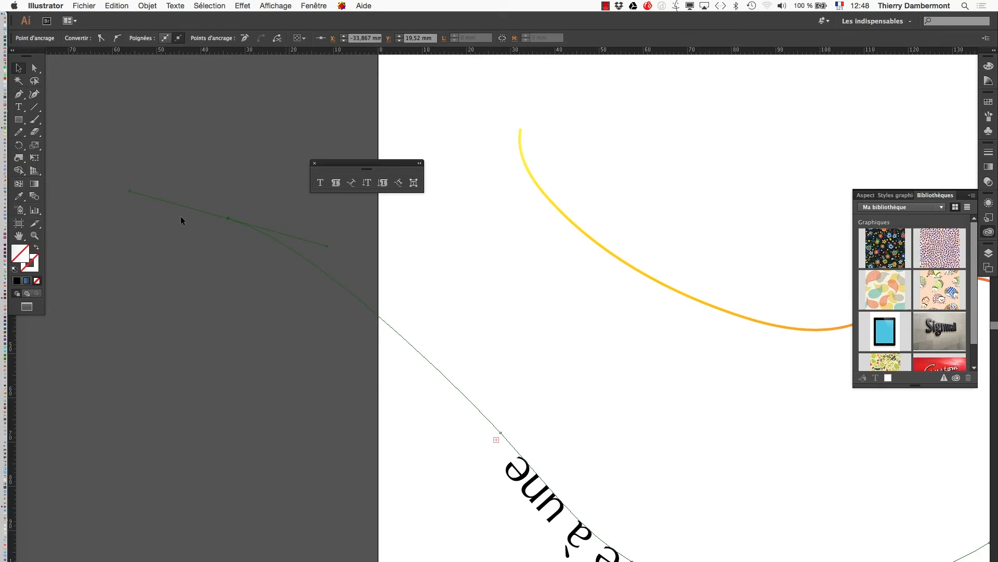
click(555, 500)
drag(489, 446, 248, 235)
drag(561, 532, 578, 512)
click(564, 556)
alt+super+click(647, 485)
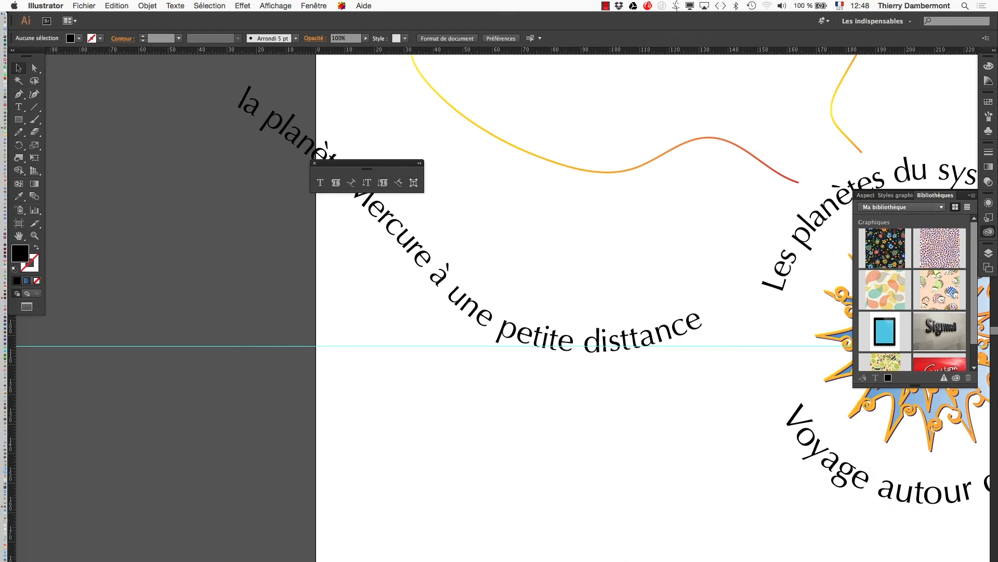
- Correct "disttance" to "distance" in the Mercure text and deselect it
drag(444, 392, 376, 415)
click(18, 106)
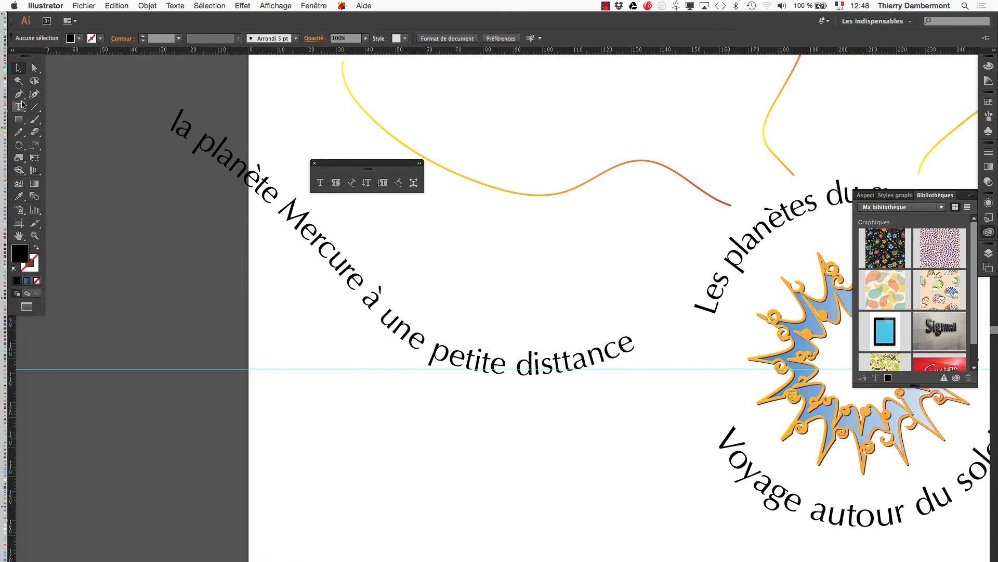
click(566, 358)
key(BackSpace)
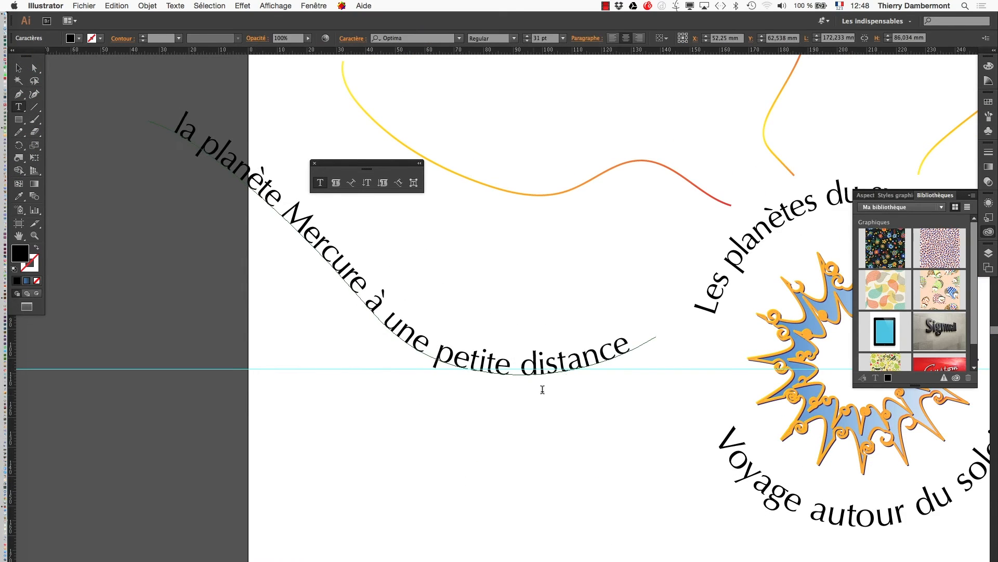
click(19, 68)
click(396, 392)
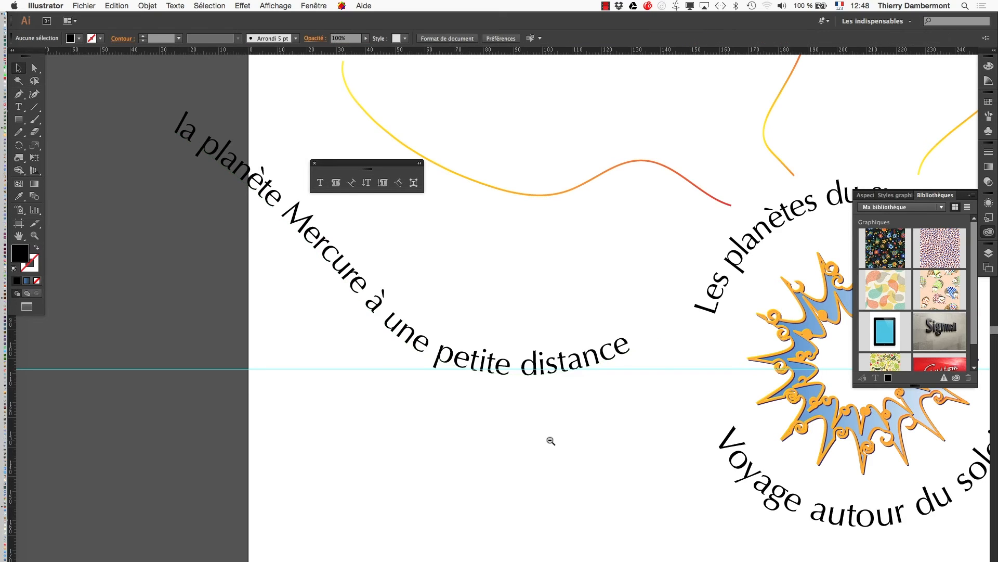
- Enlarge the artboard to the left to about 504 × 265 mm so it contains the whole Mercure text, and leave artboard editing
alt+super+click(550, 439)
drag(346, 327, 337, 388)
click(19, 223)
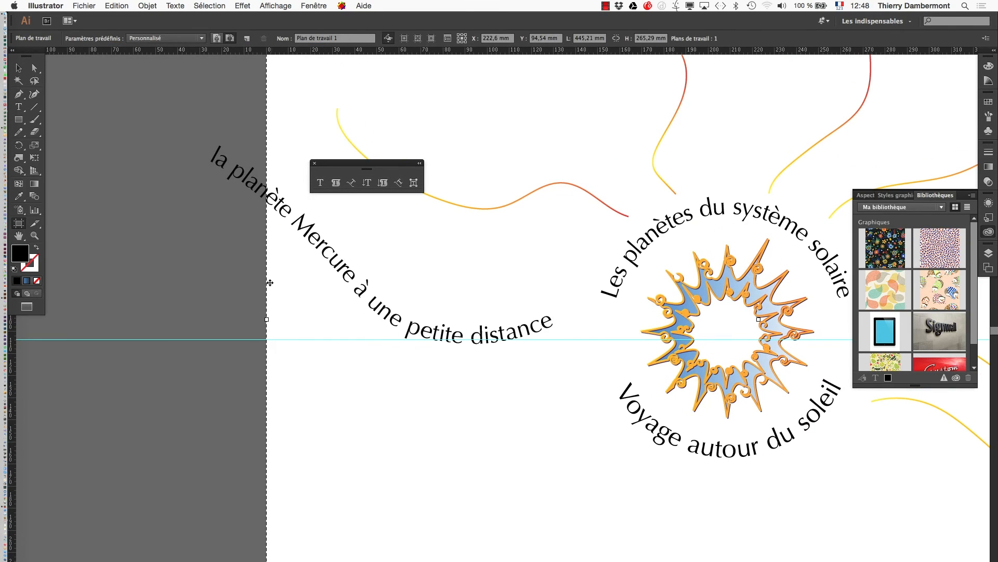
drag(267, 318, 138, 318)
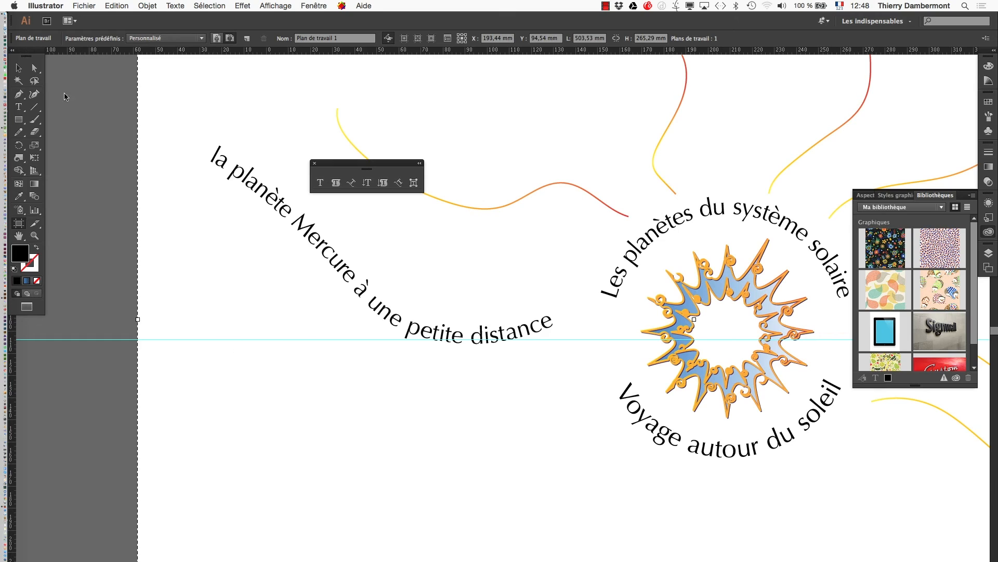
click(19, 69)
alt+super+click(668, 468)
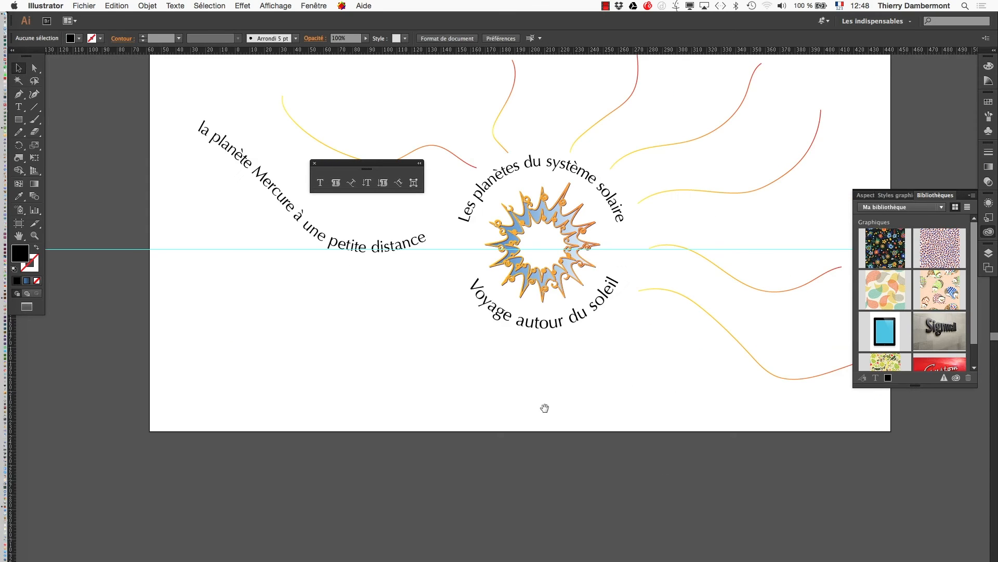
- Move the Mercure text closer to the sun, about 21 mm to the right and 14 mm down, and deselect it
drag(544, 407, 558, 476)
drag(424, 321, 454, 342)
click(434, 412)
click(397, 346)
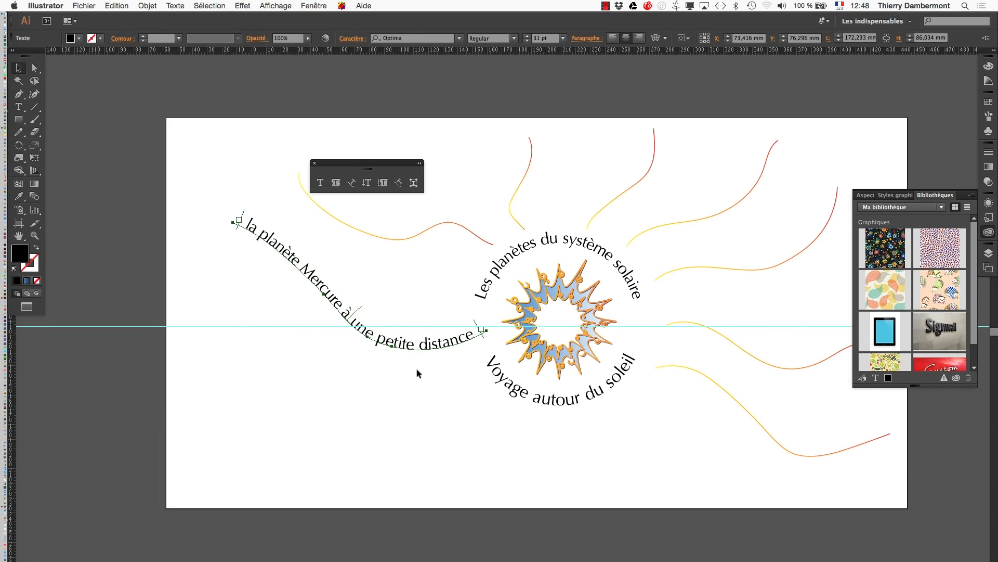
alt+super+click(421, 401)
drag(492, 407, 386, 495)
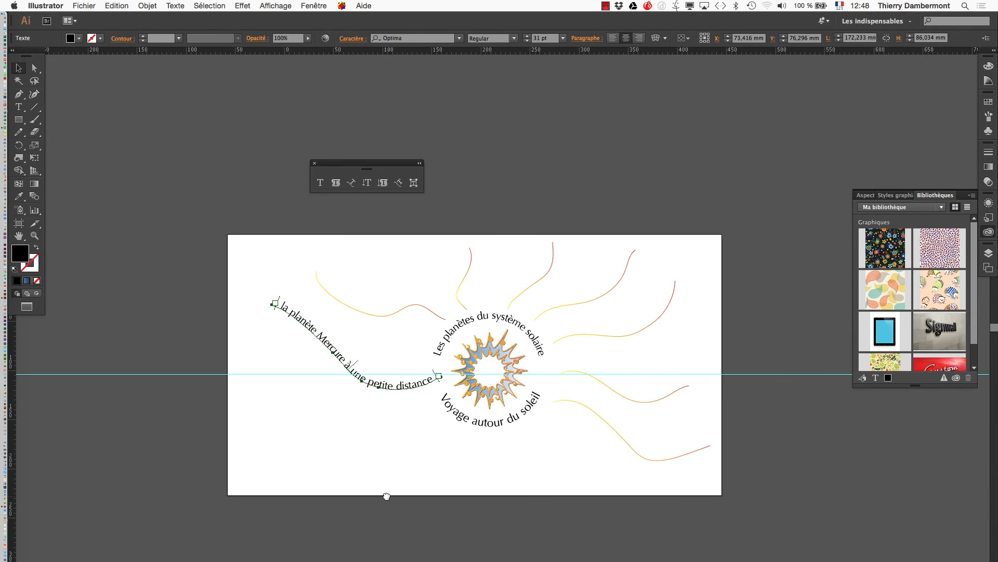
click(418, 446)
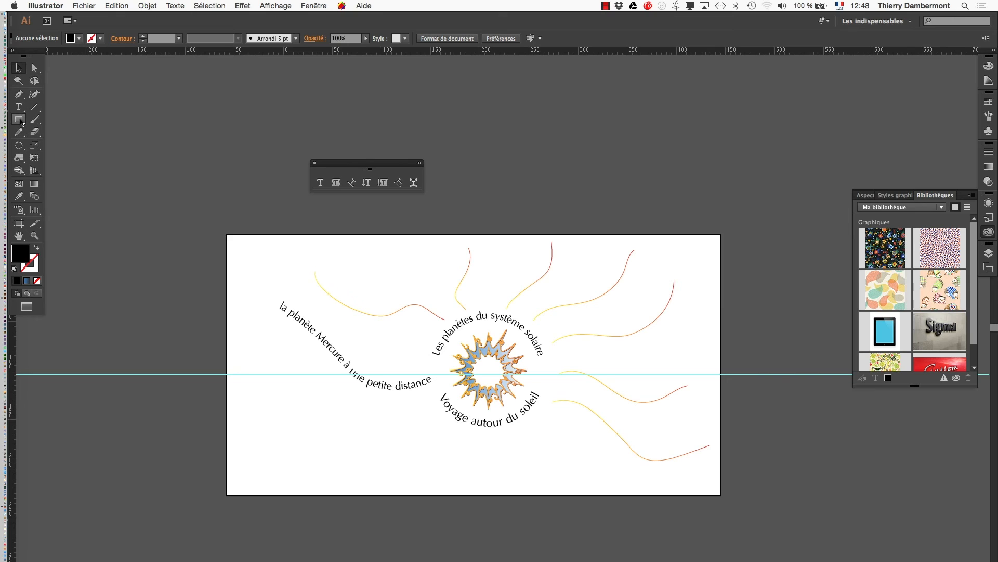
- Draw a circle about 26.5 mm in diameter at the start of the Mercure text, fill it with the blue gradient swatch, and deselect it
drag(19, 119, 52, 141)
drag(268, 297, 280, 310)
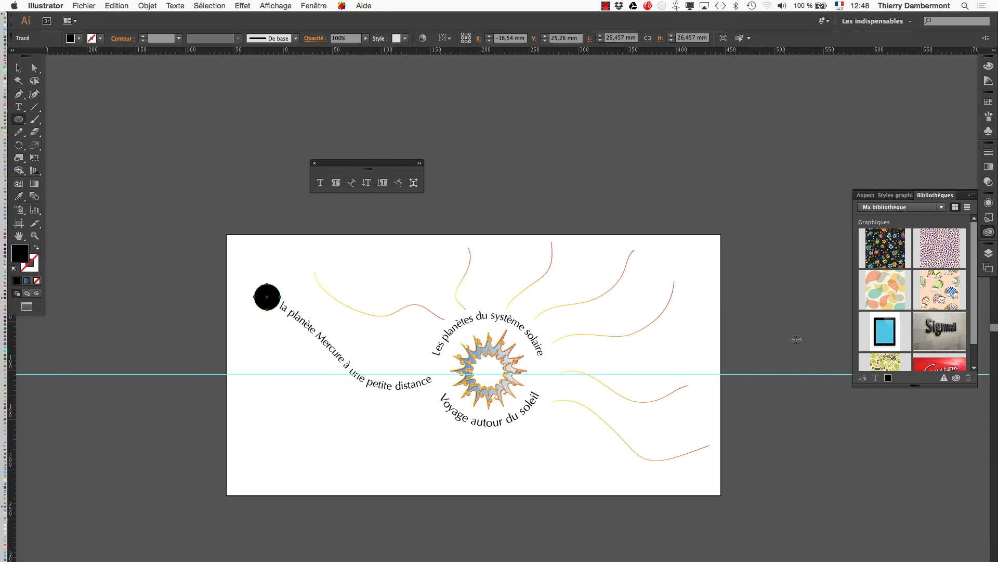
click(989, 102)
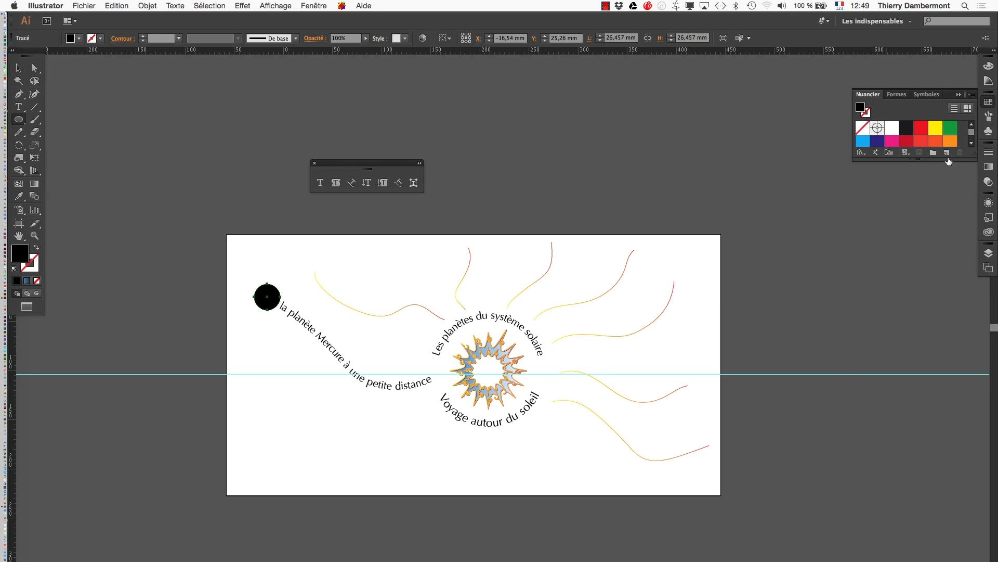
drag(973, 151, 972, 299)
click(891, 215)
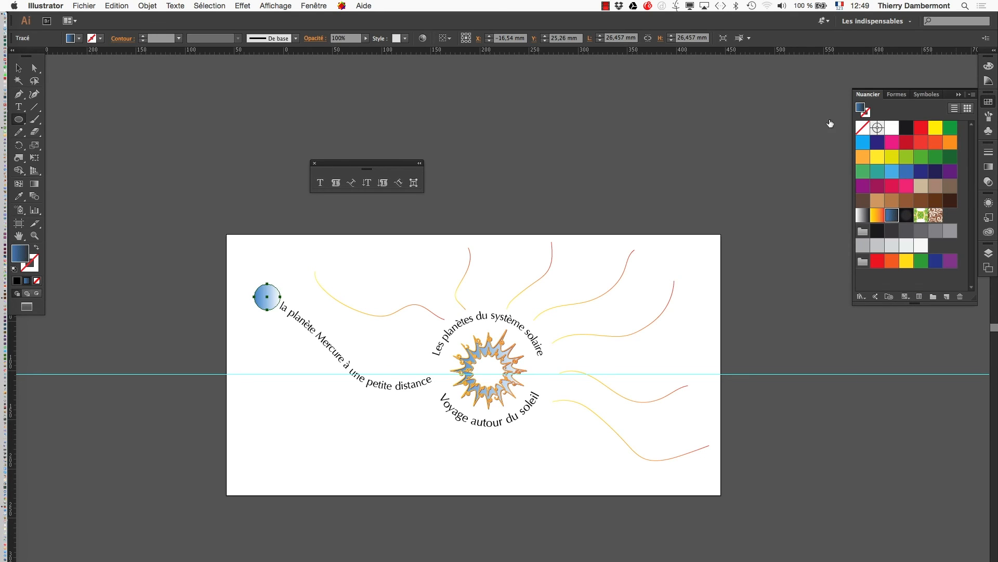
click(19, 68)
click(306, 213)
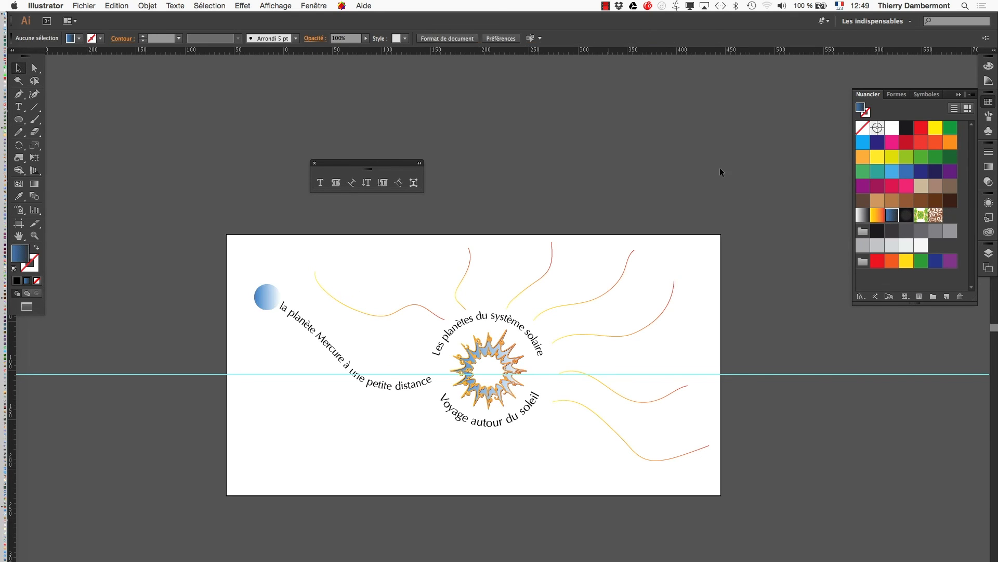
- Detach the swatches to float beside the artwork, and select the Mercure text to view its path before deselecting it
drag(859, 98, 779, 109)
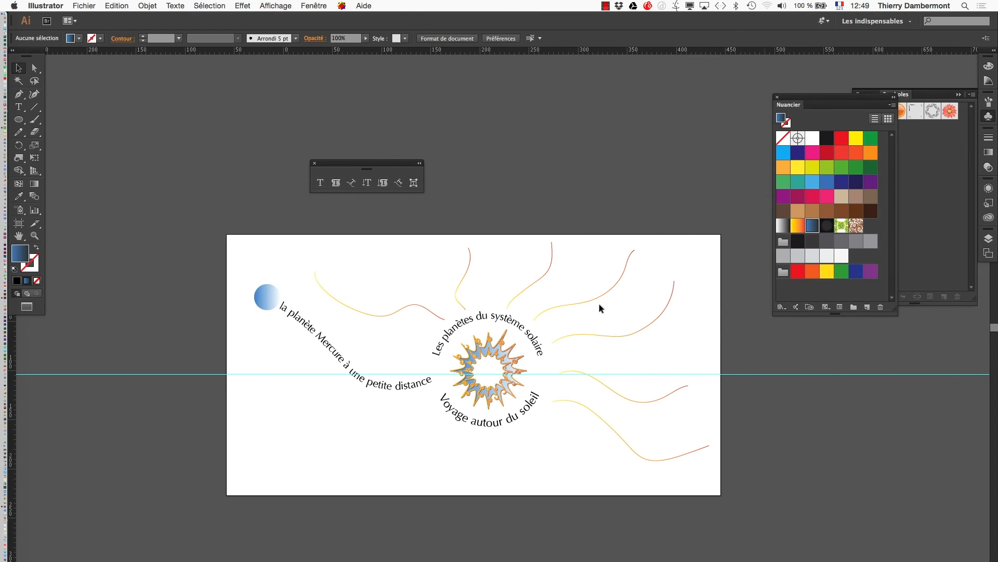
drag(594, 350, 503, 364)
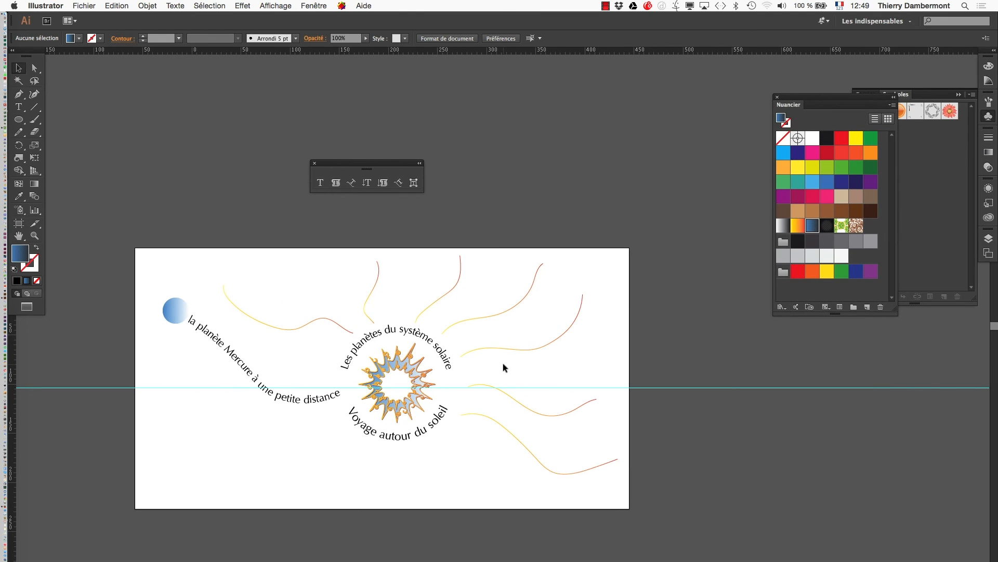
click(261, 392)
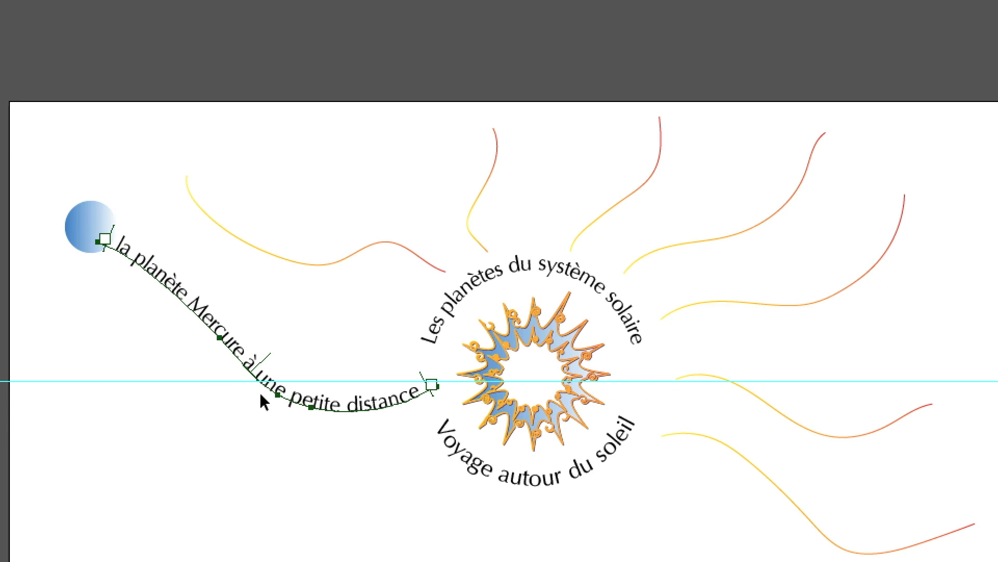
scroll(257, 395, left, 1)
click(257, 395)
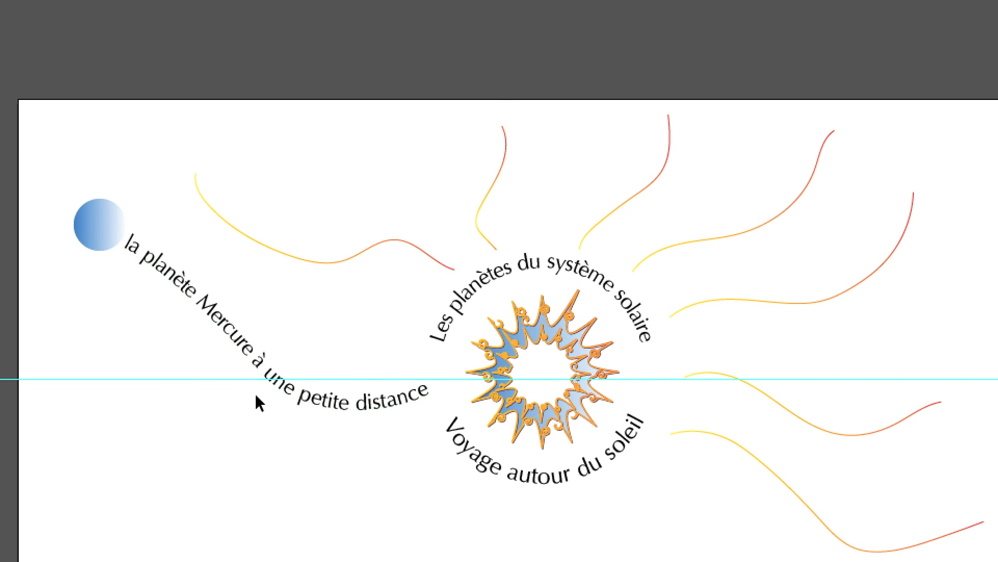